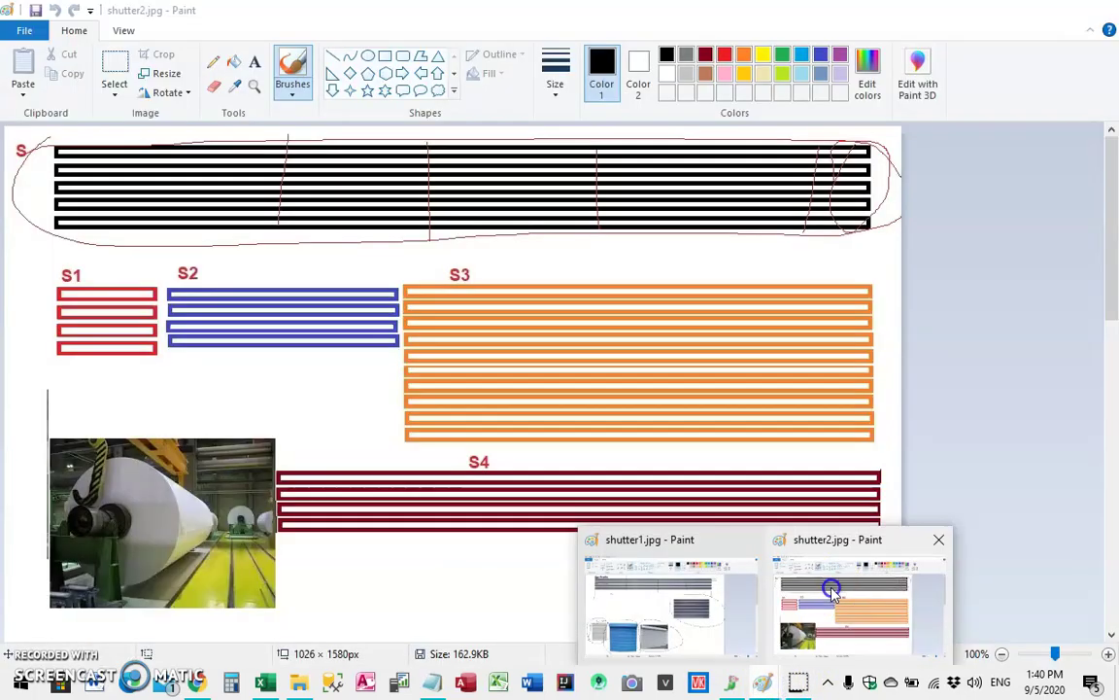
- Bring the shutter2 drawing to the front in Paint
left_click(831, 587)
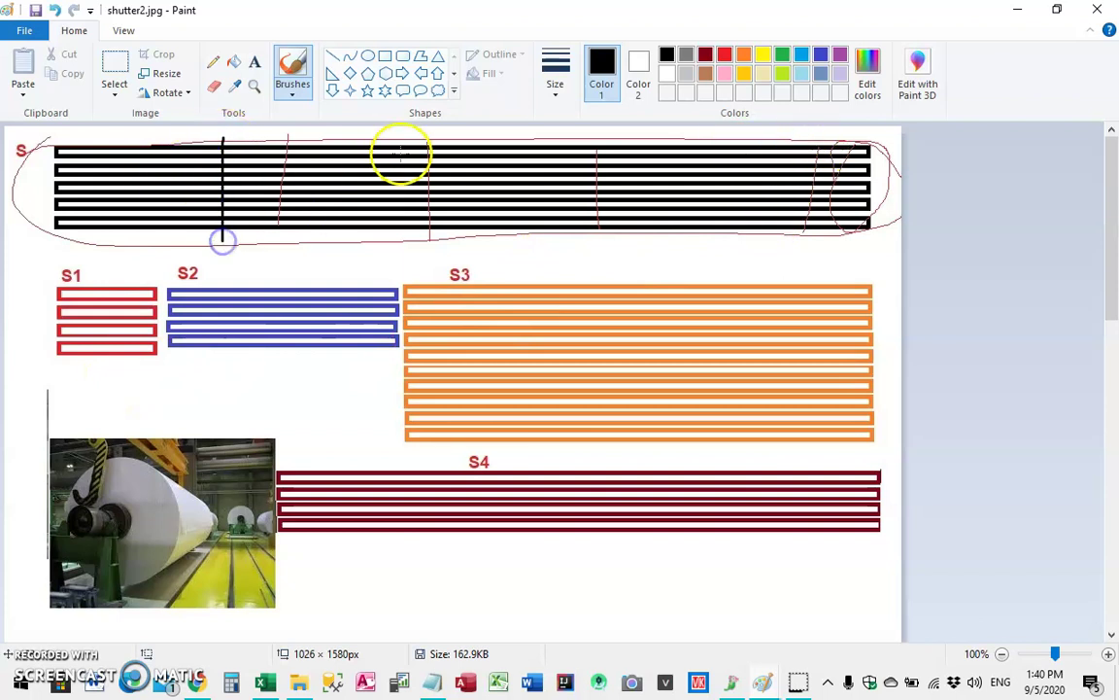
- Draw two cut marks across the S bars, circle S2 and S3, and loop around the stack
left_click_drag(587, 133, 592, 243)
left_click_drag(780, 136, 787, 231)
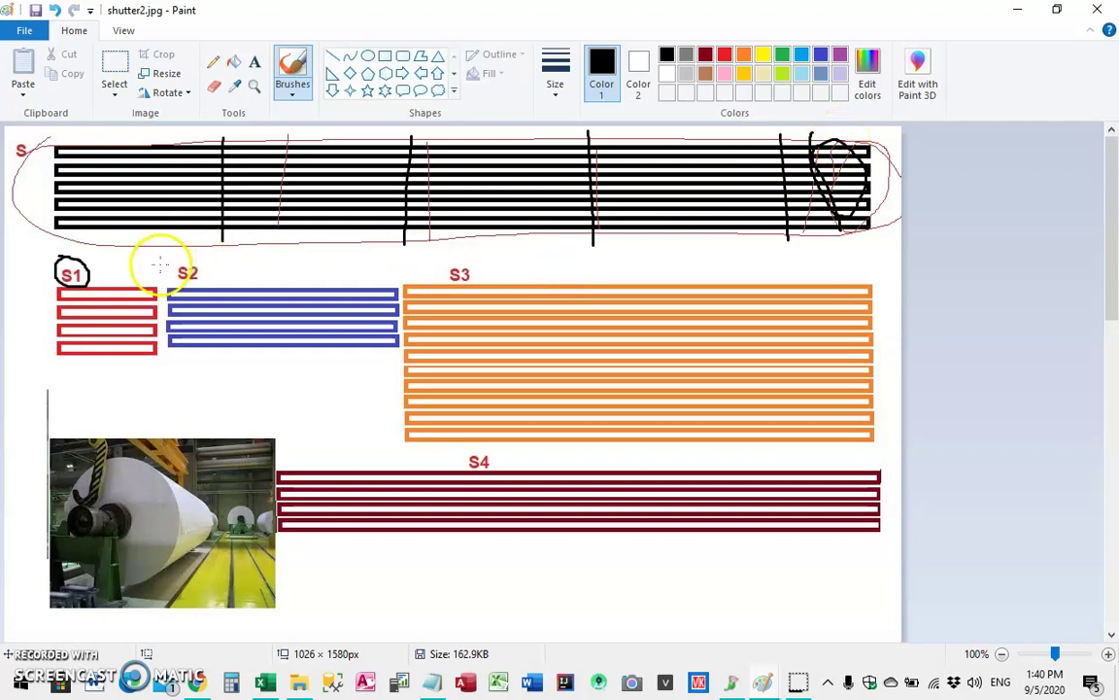
mouse_move(159, 258)
left_mouse_down()
mouse_move(228, 275)
mouse_move(148, 263)
left_mouse_up()
mouse_move(469, 256)
left_mouse_down()
mouse_move(453, 258)
mouse_move(464, 256)
left_mouse_up()
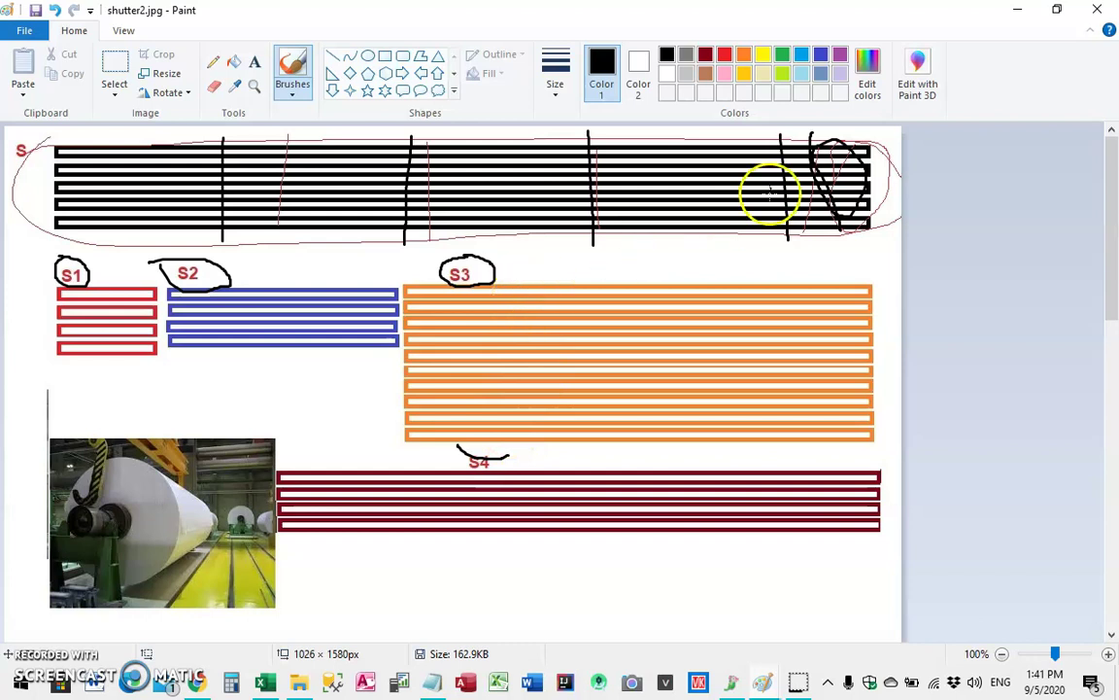
mouse_move(115, 127)
left_mouse_down()
mouse_move(879, 214)
mouse_move(659, 150)
mouse_move(318, 132)
mouse_move(91, 137)
left_mouse_up()
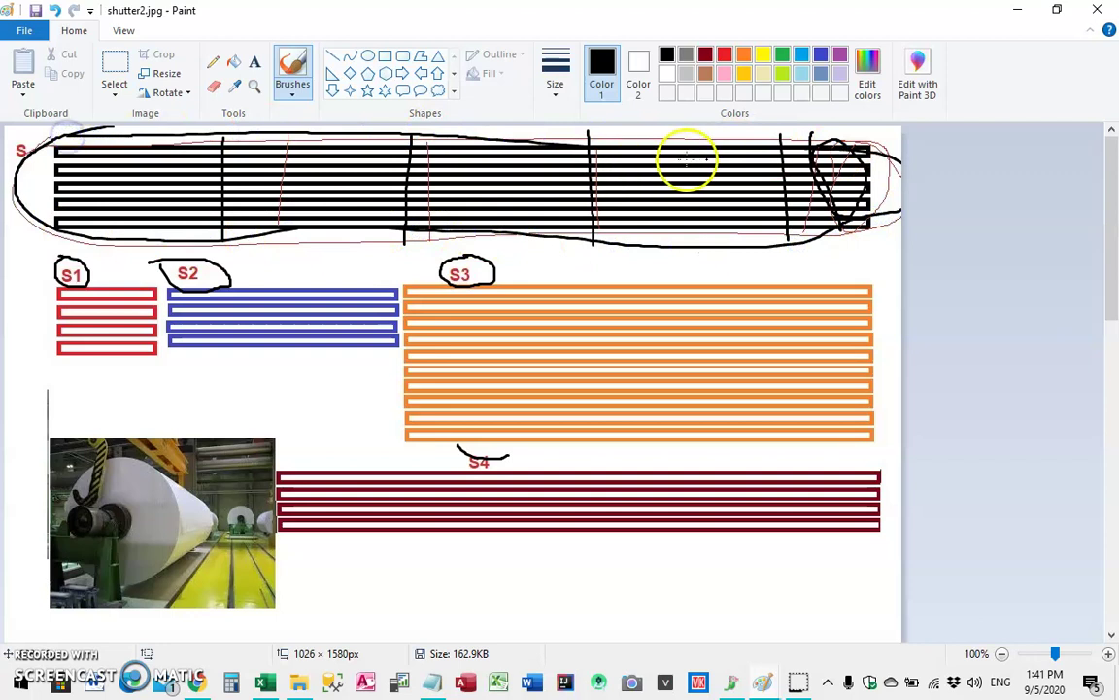
left_click_drag(811, 136, 803, 221)
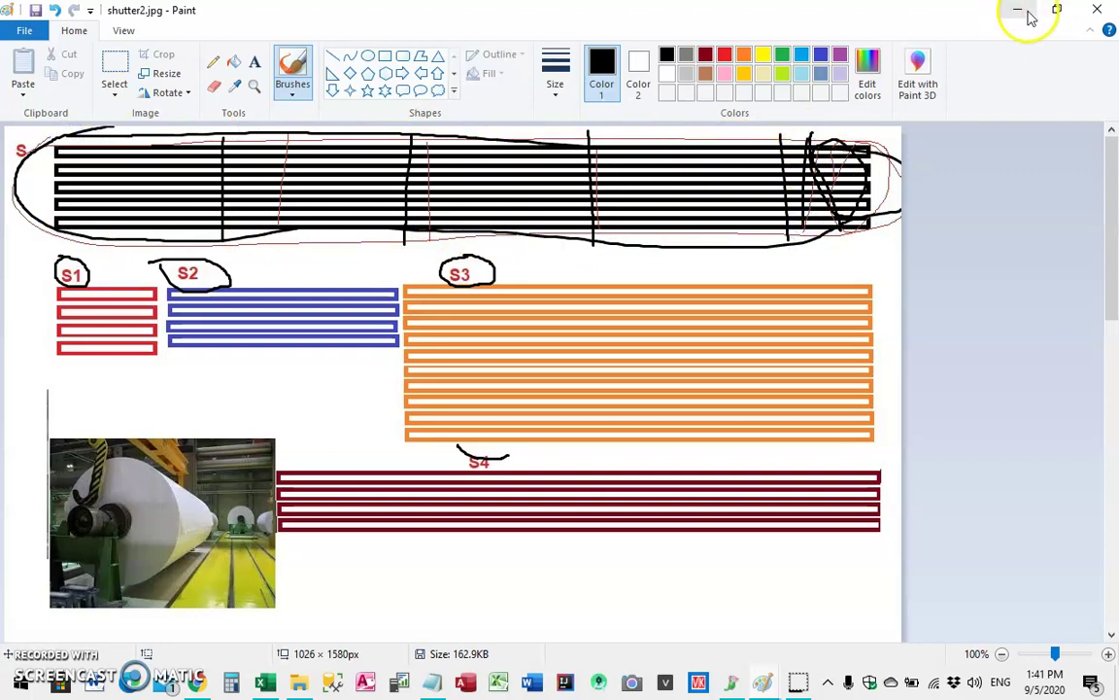
left_click(265, 685)
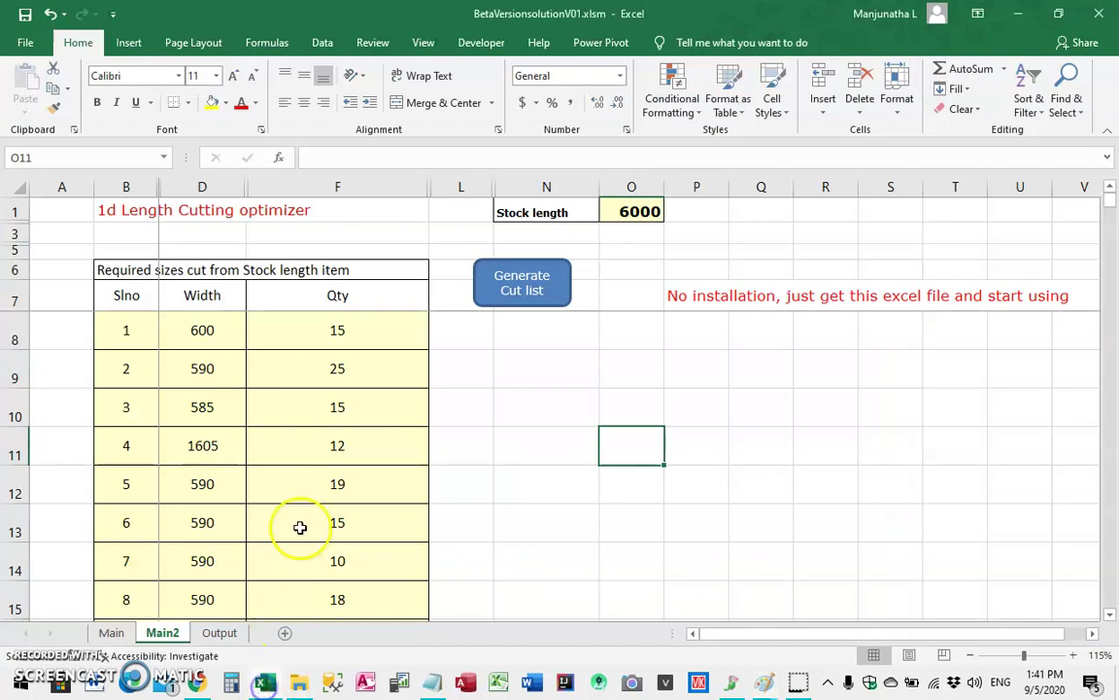
left_click(194, 320)
left_click(624, 207)
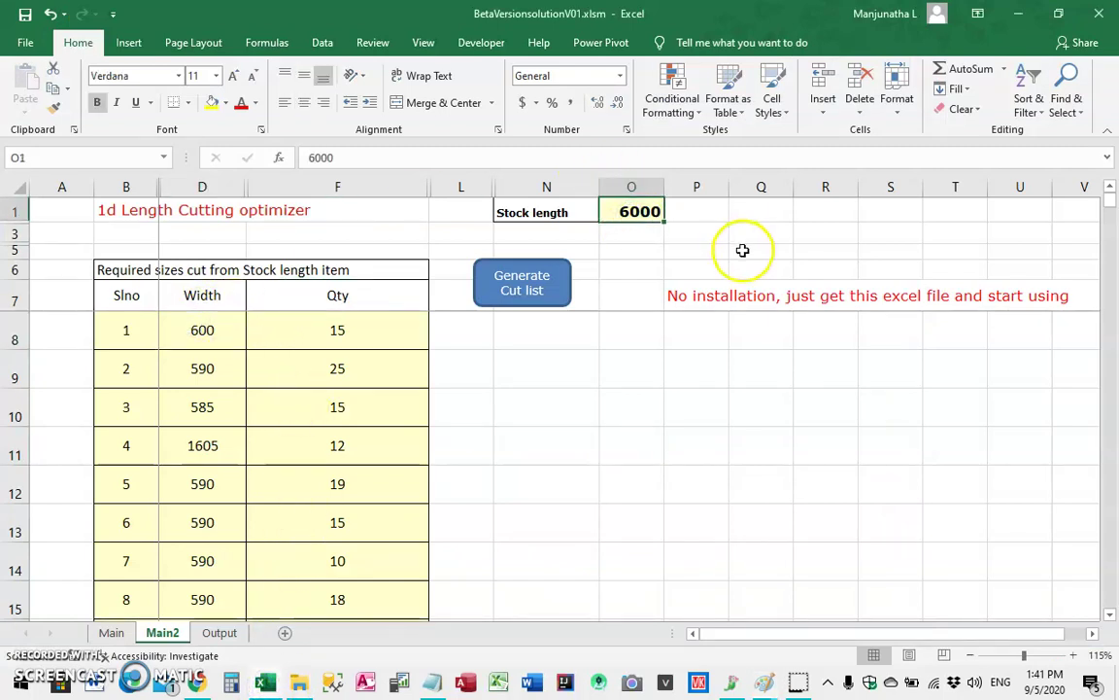
type("60")
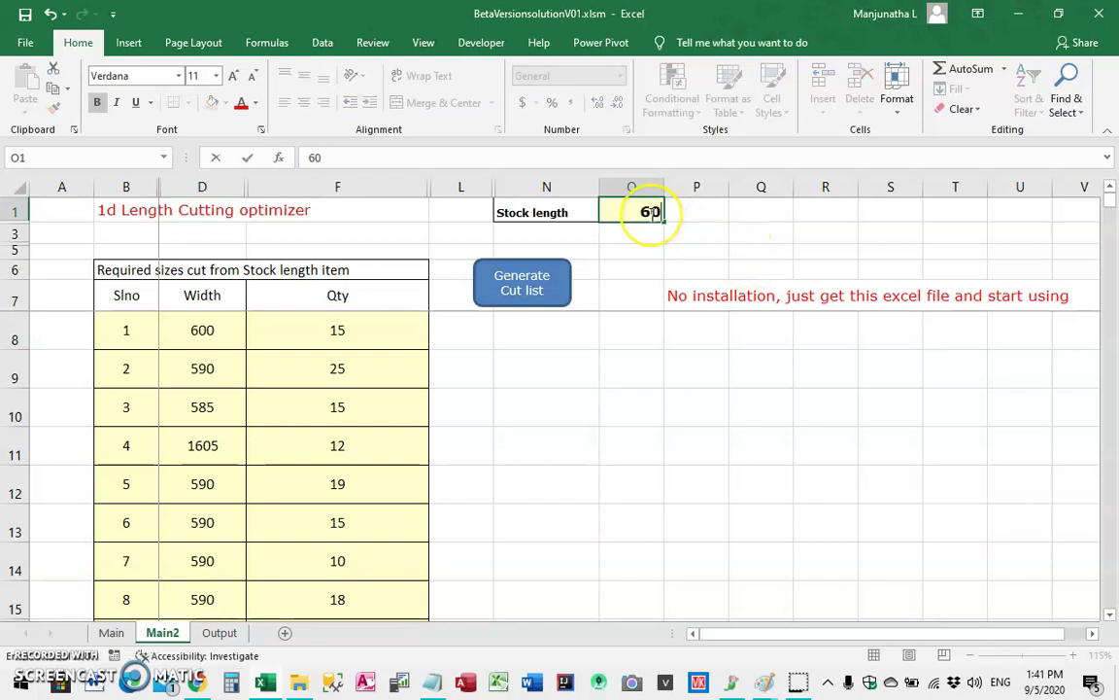
key("Return")
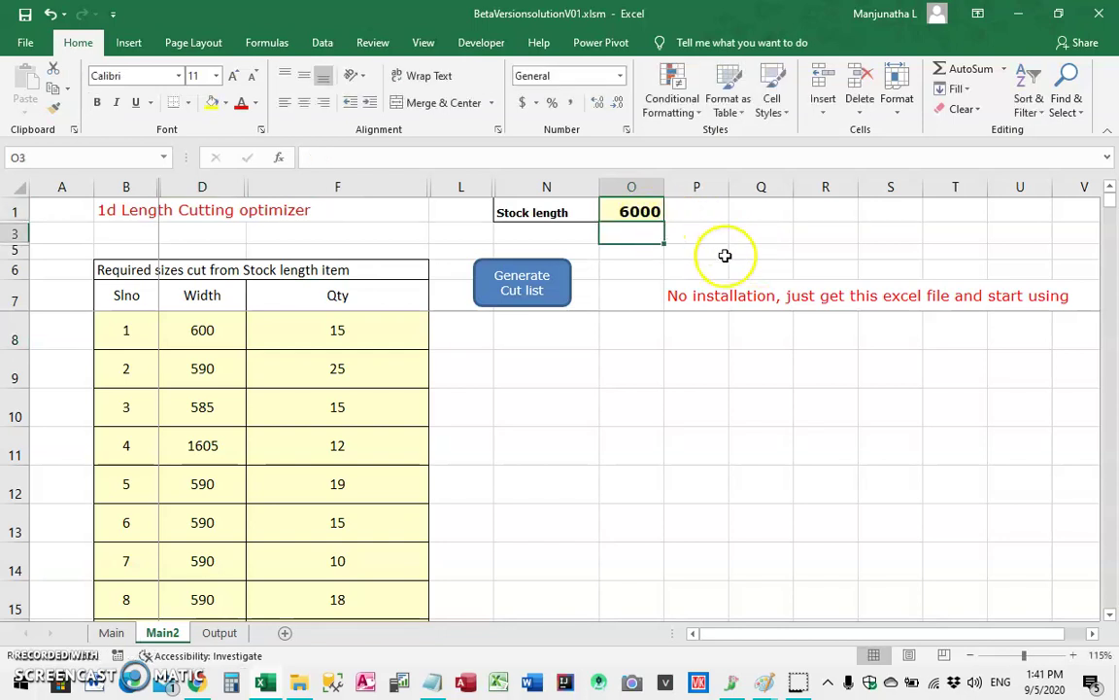
left_click(637, 211)
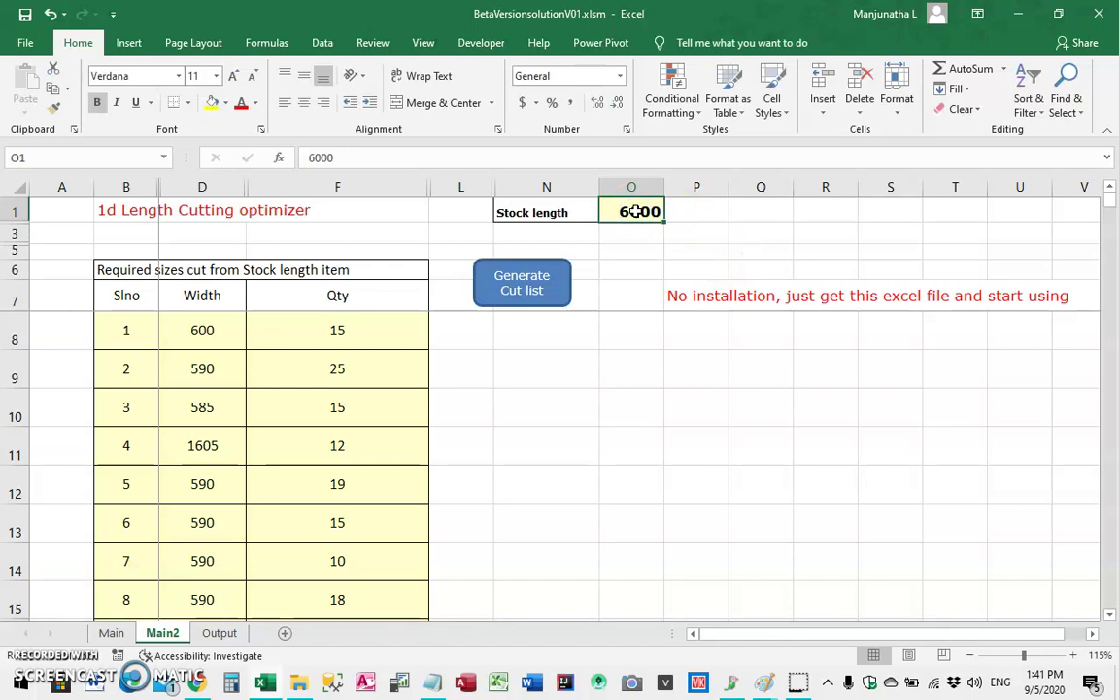
left_click(190, 337)
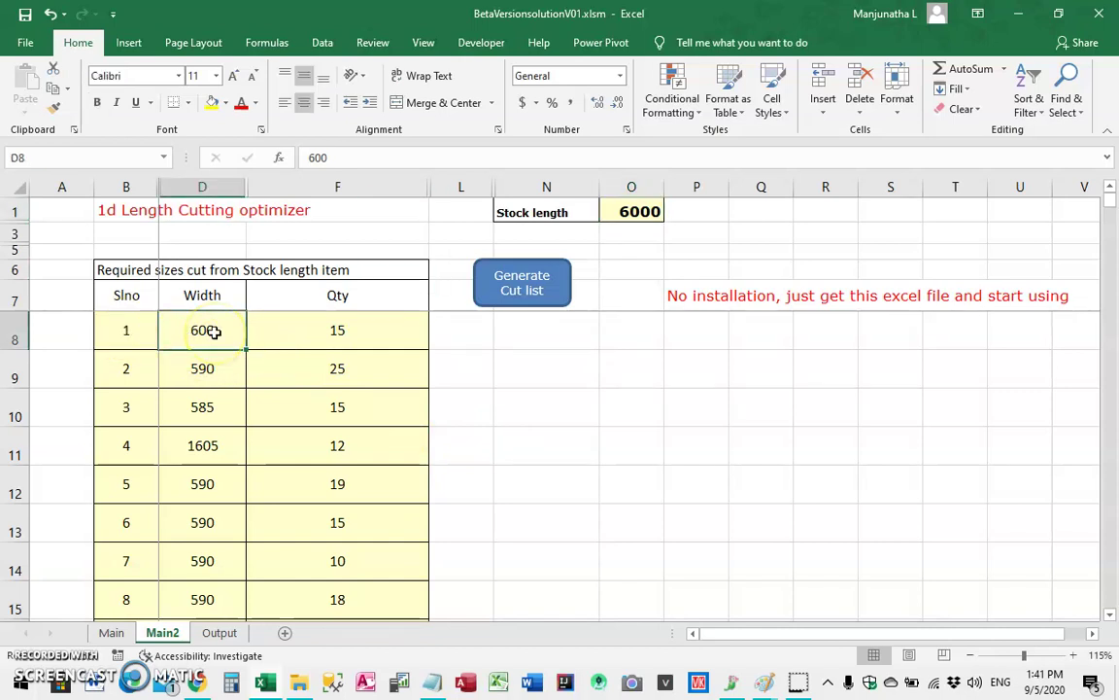
key("ctrl+0")
left_click(245, 330)
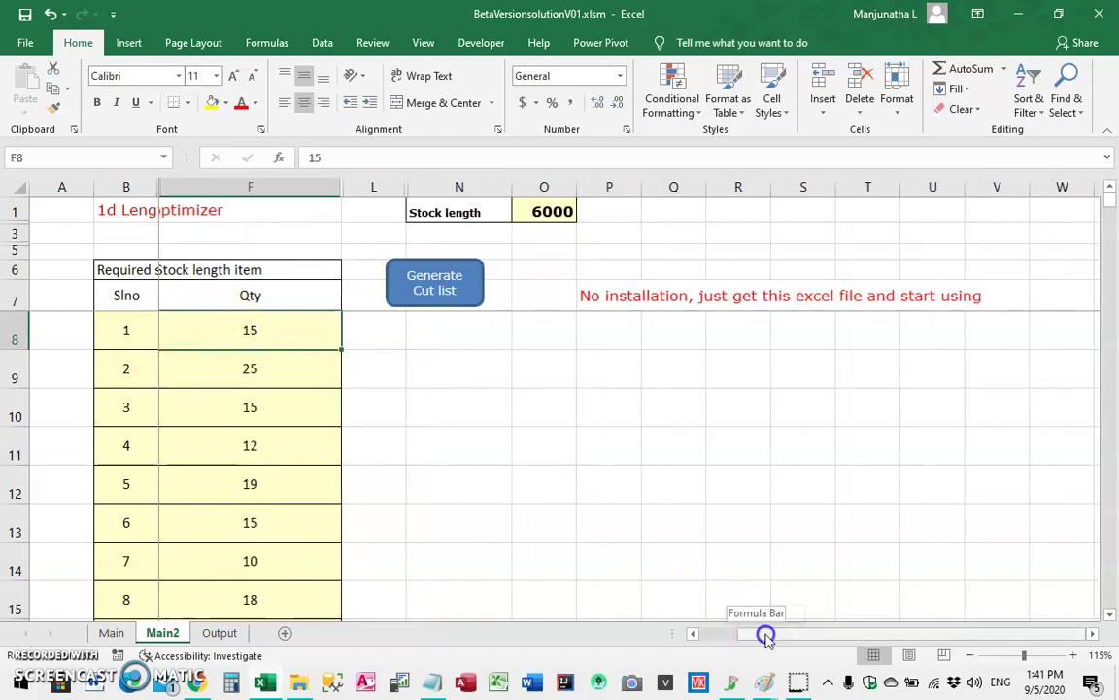
key("ctrl+z")
left_click(196, 378)
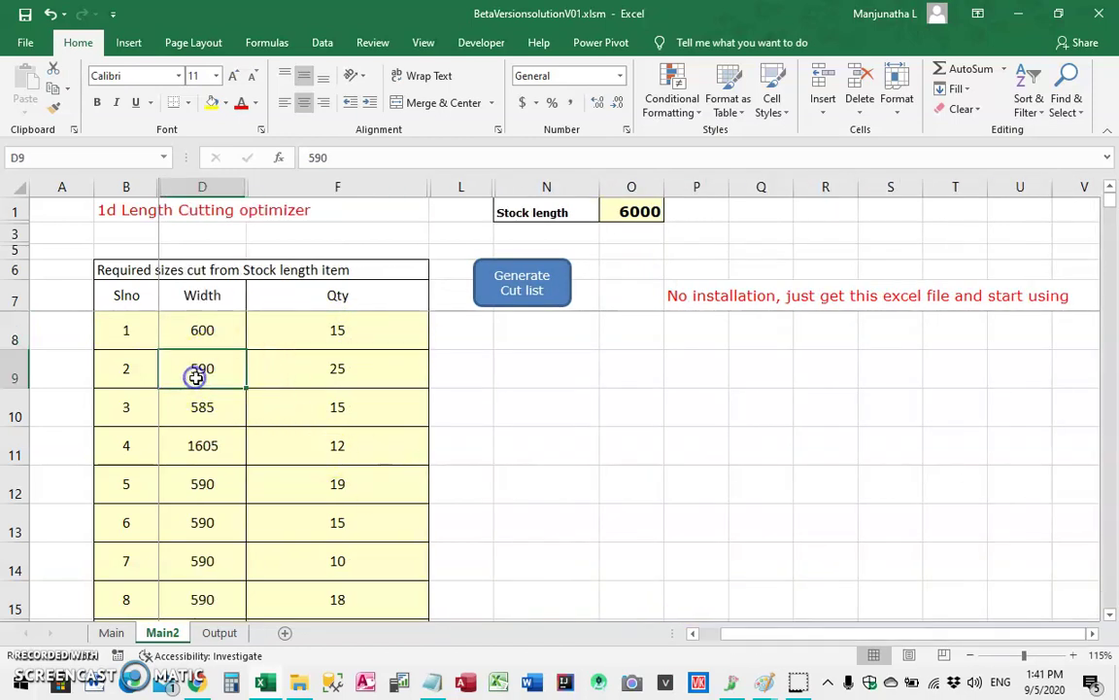
left_click(311, 376)
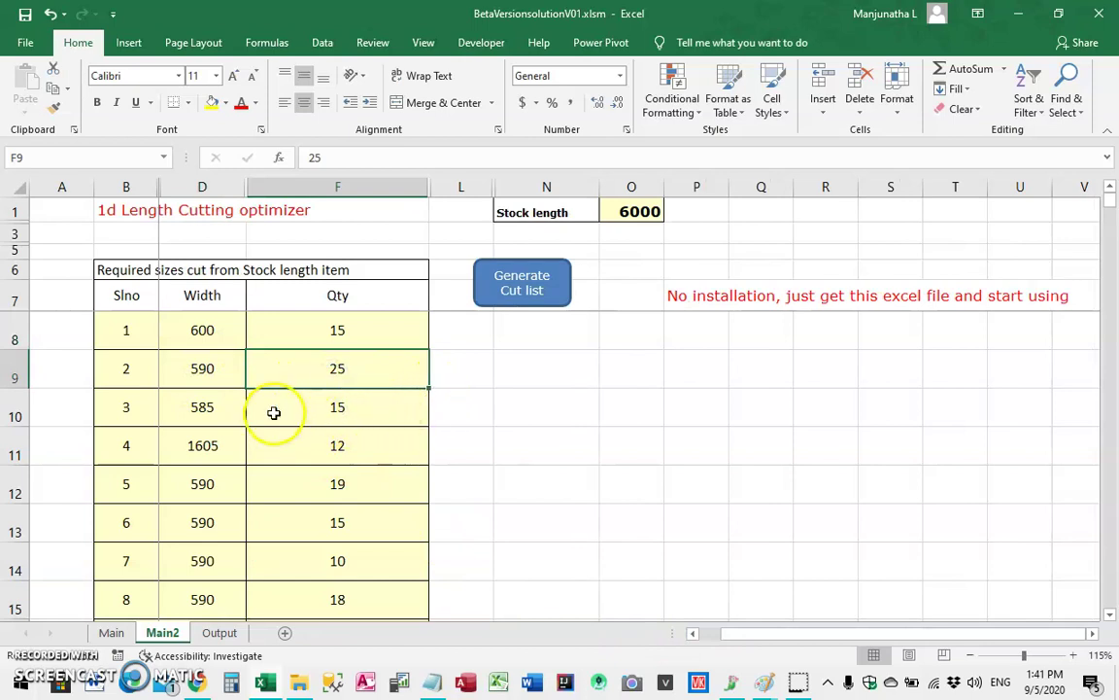
scroll(350, 416, "down", 4)
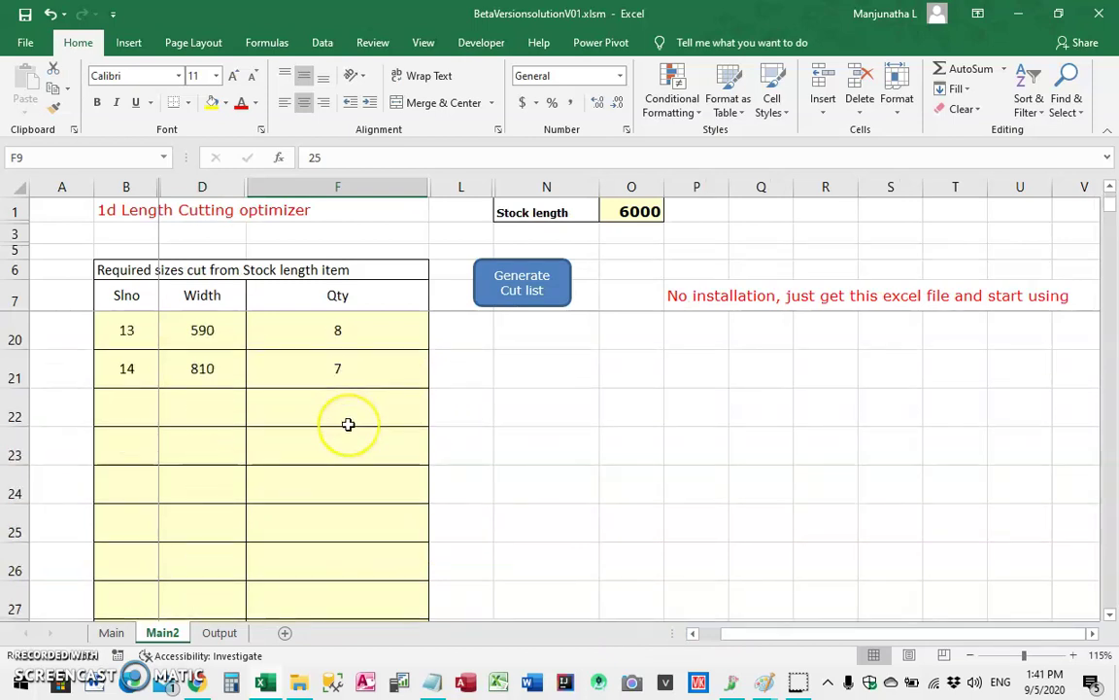
scroll(348, 424, "up", 2)
scroll(347, 424, "up", 2)
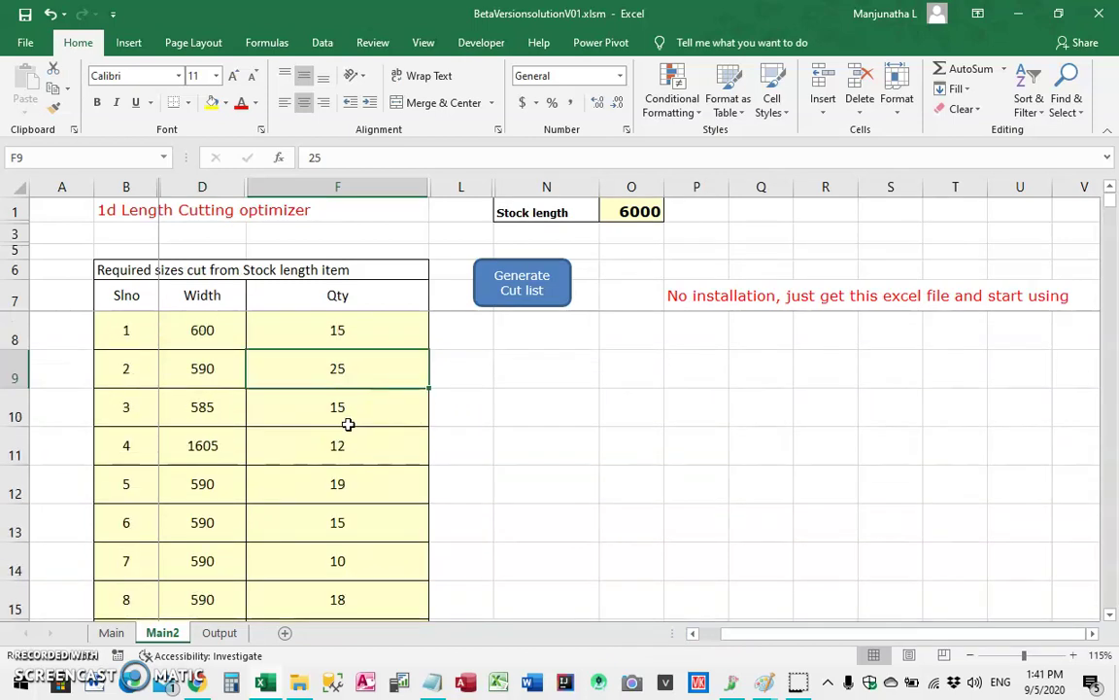
- Generate the cut list and review bar 1's cuts, its wastage and the 44-bar total
left_click(515, 292)
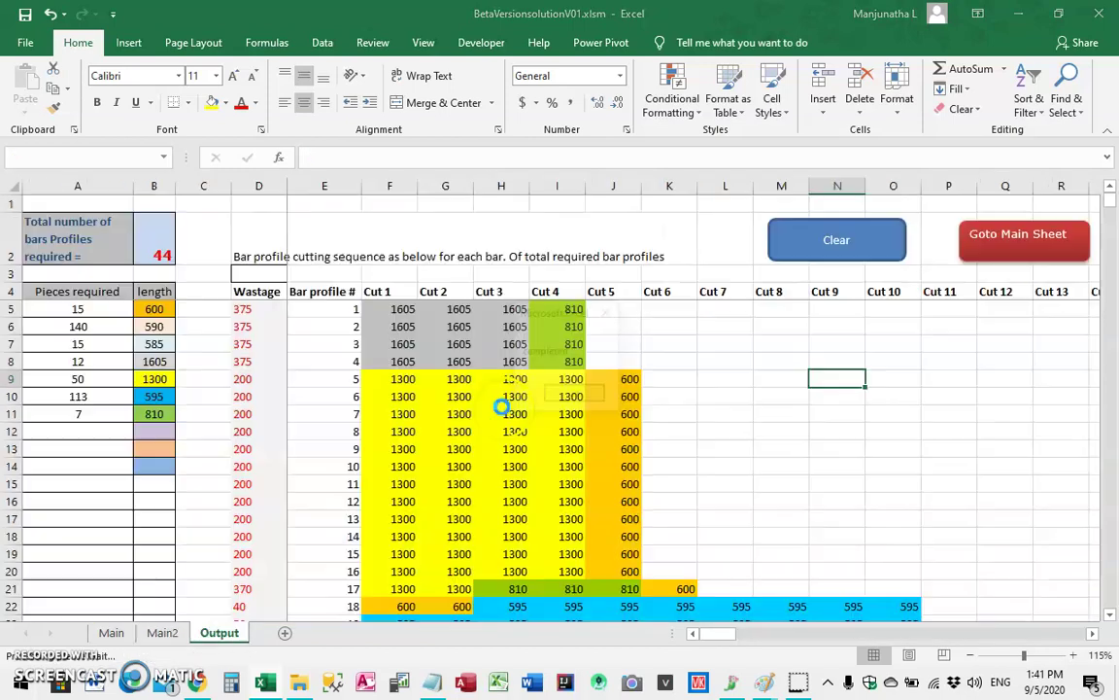
left_click(559, 402)
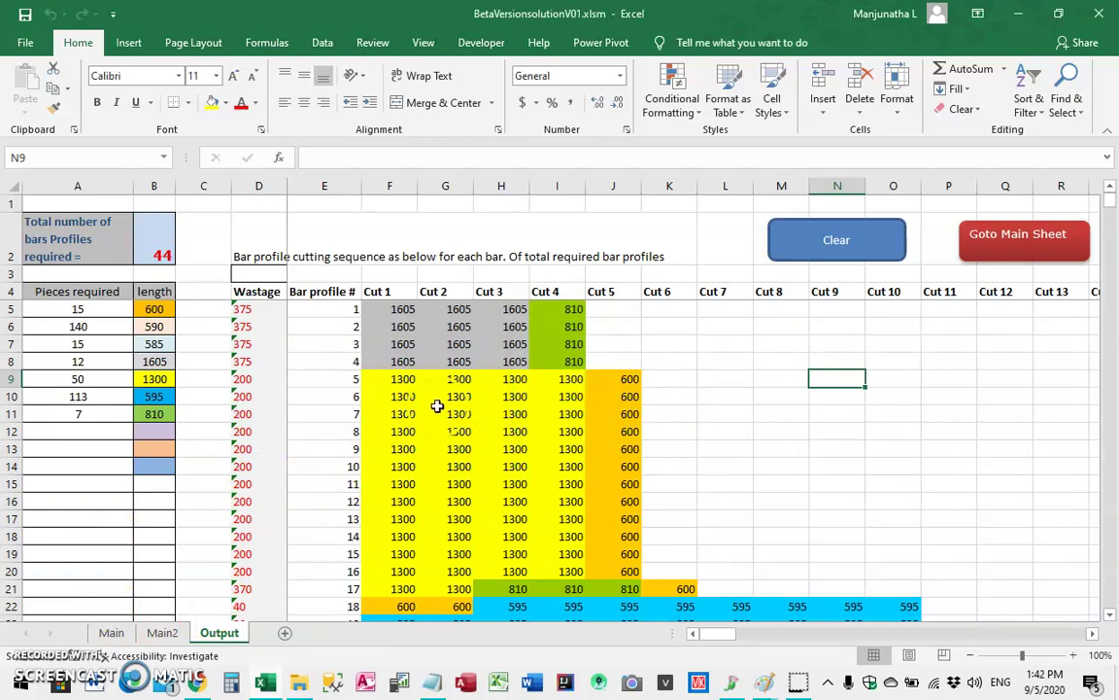
left_click_drag(392, 311, 554, 312)
left_click(573, 313)
left_click(256, 309)
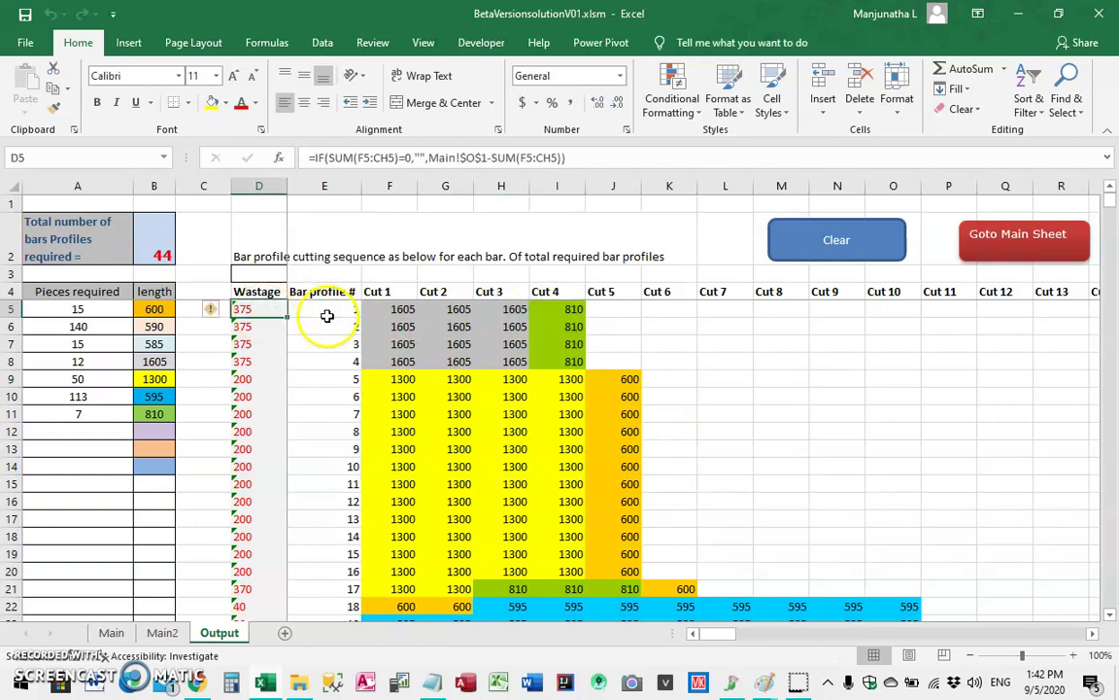
left_click(156, 248)
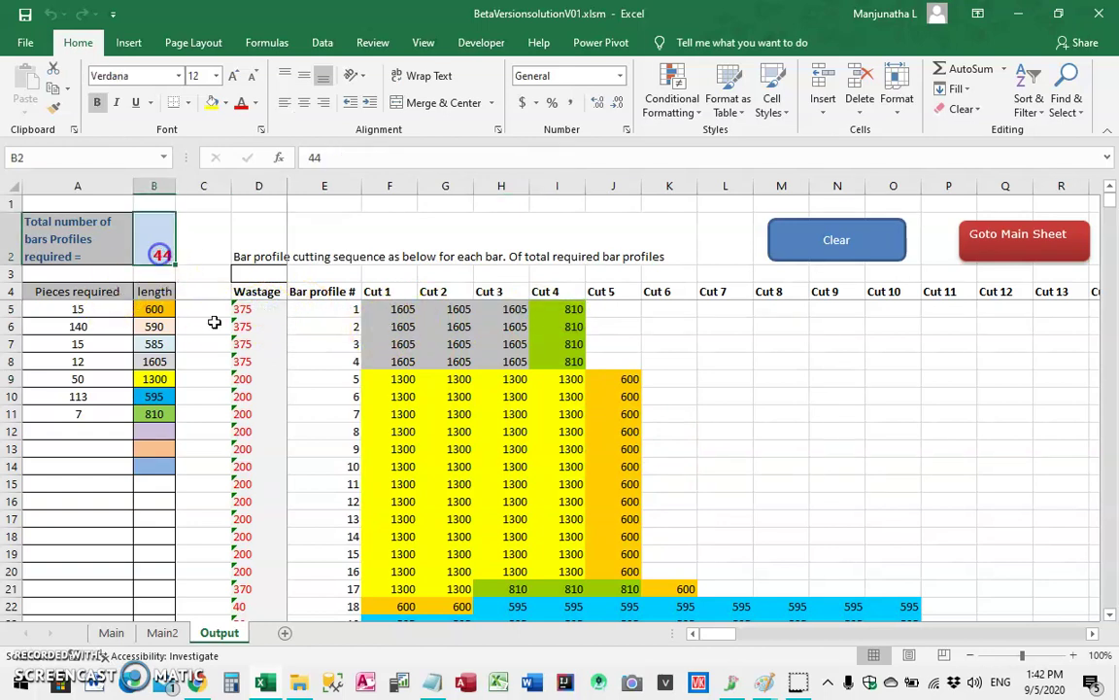
- Look over the Main2 input sheet's width and quantity list
left_click(162, 633)
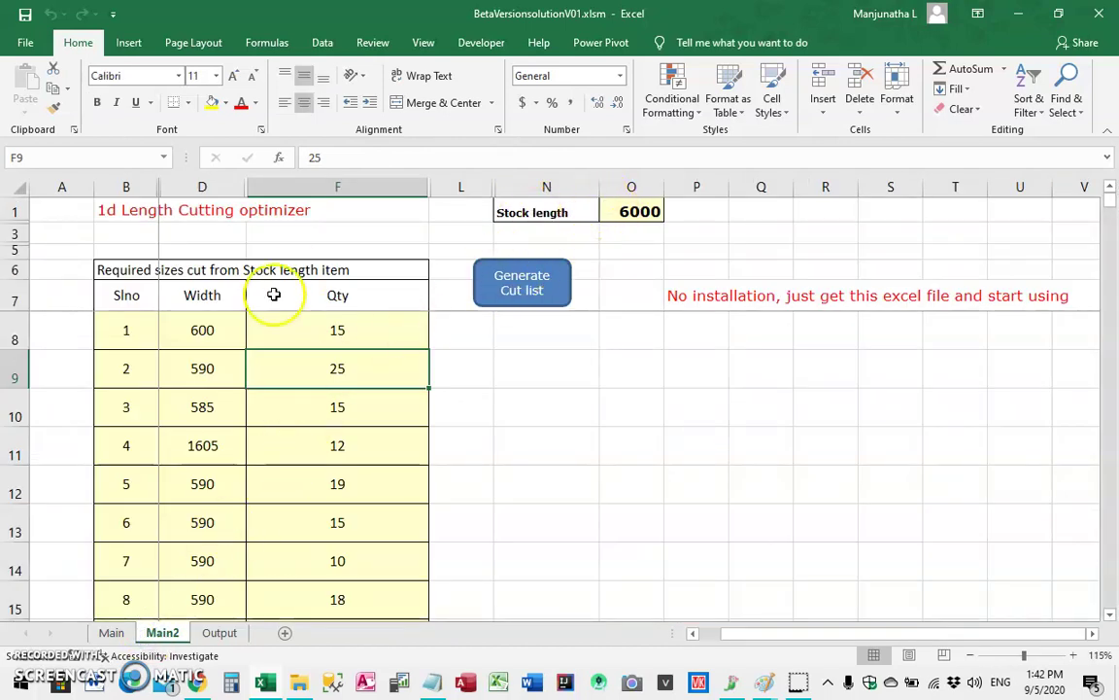
scroll(221, 363, "down", 3)
scroll(221, 362, "down", 1)
scroll(221, 362, "up", 3)
scroll(221, 363, "up", 1)
- On the Output sheet, check the pieces required for lengths 600, 590 and 585
left_click(219, 632)
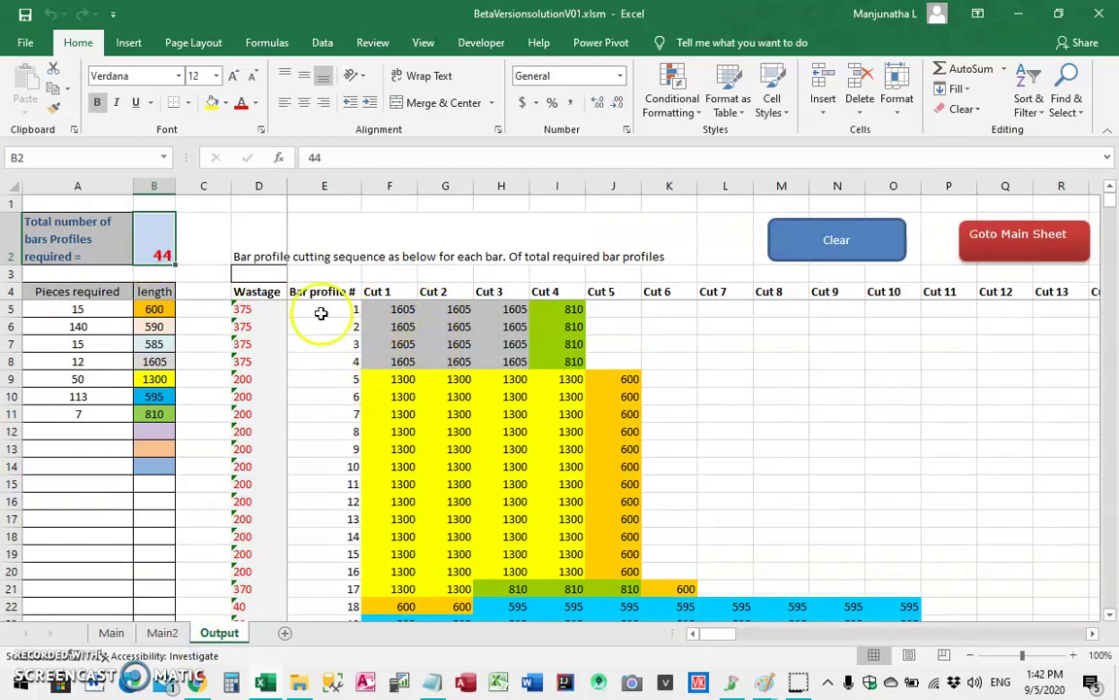
left_click(140, 311)
left_click(73, 309)
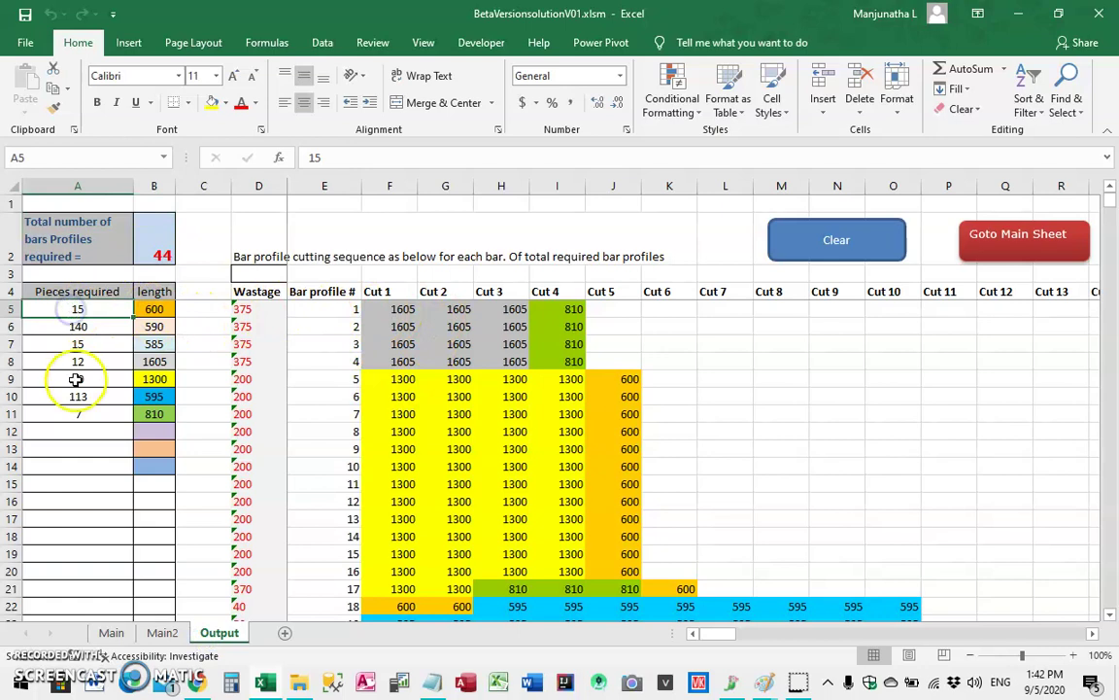
left_click(143, 328)
left_click(103, 326)
left_click(154, 343)
left_click(79, 344)
- On Main2, select the 590 widths and 45 quantities of items 11 and 13
left_click(149, 636)
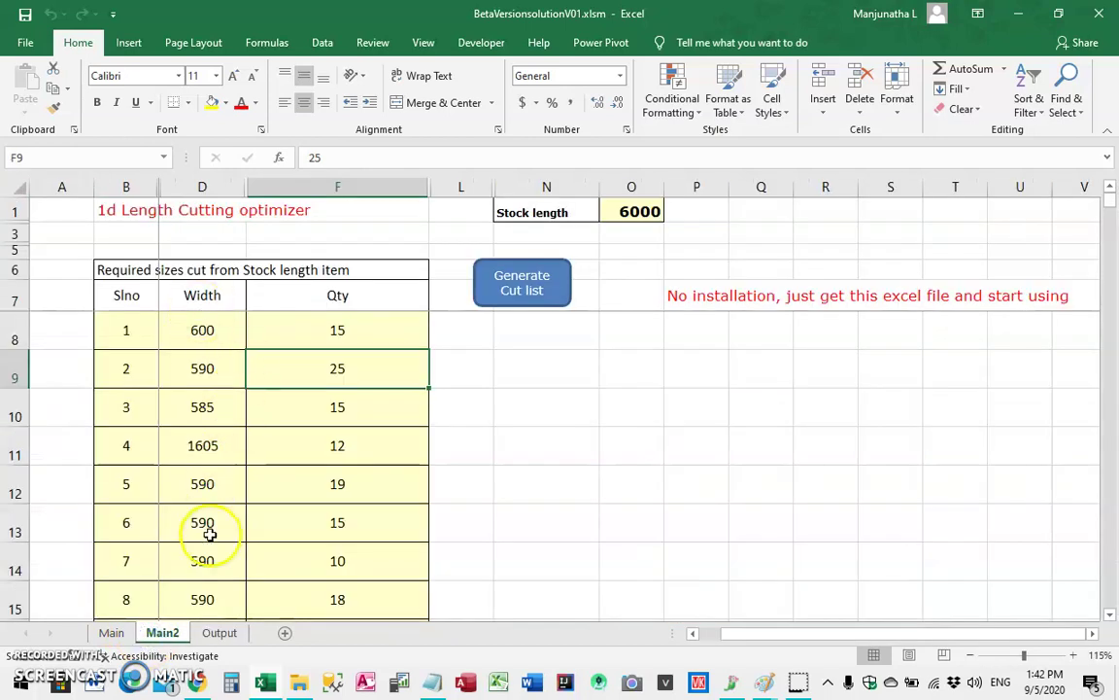
scroll(210, 529, "down", 3)
scroll(235, 460, "up", 1)
left_click(209, 484)
left_click(215, 561)
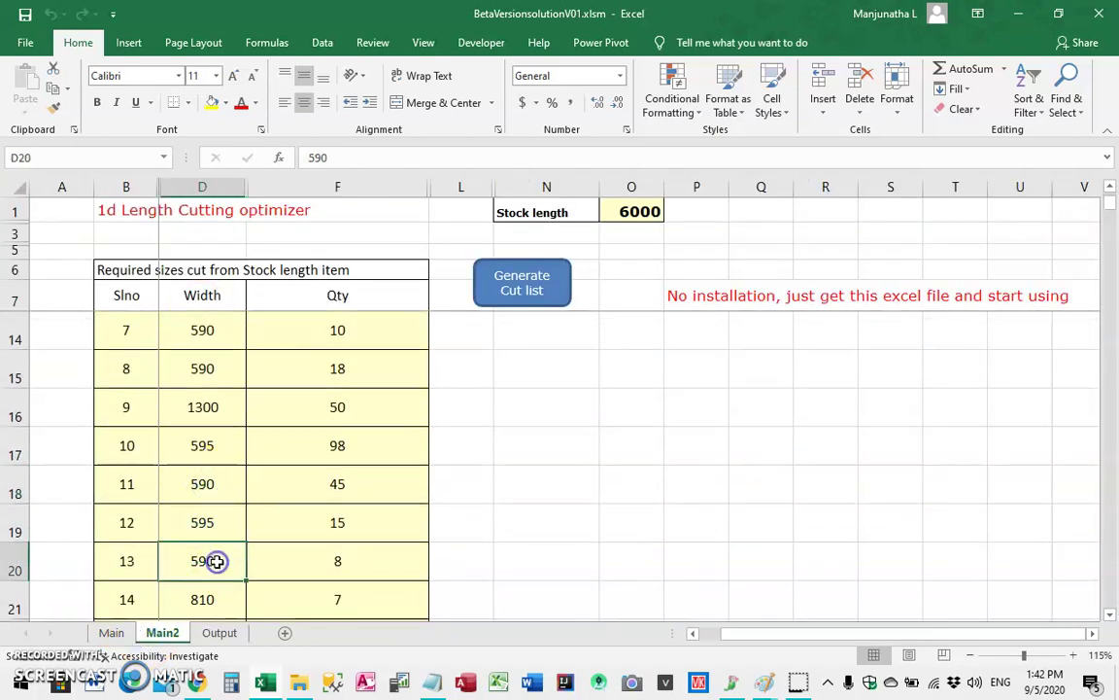
left_click(341, 564)
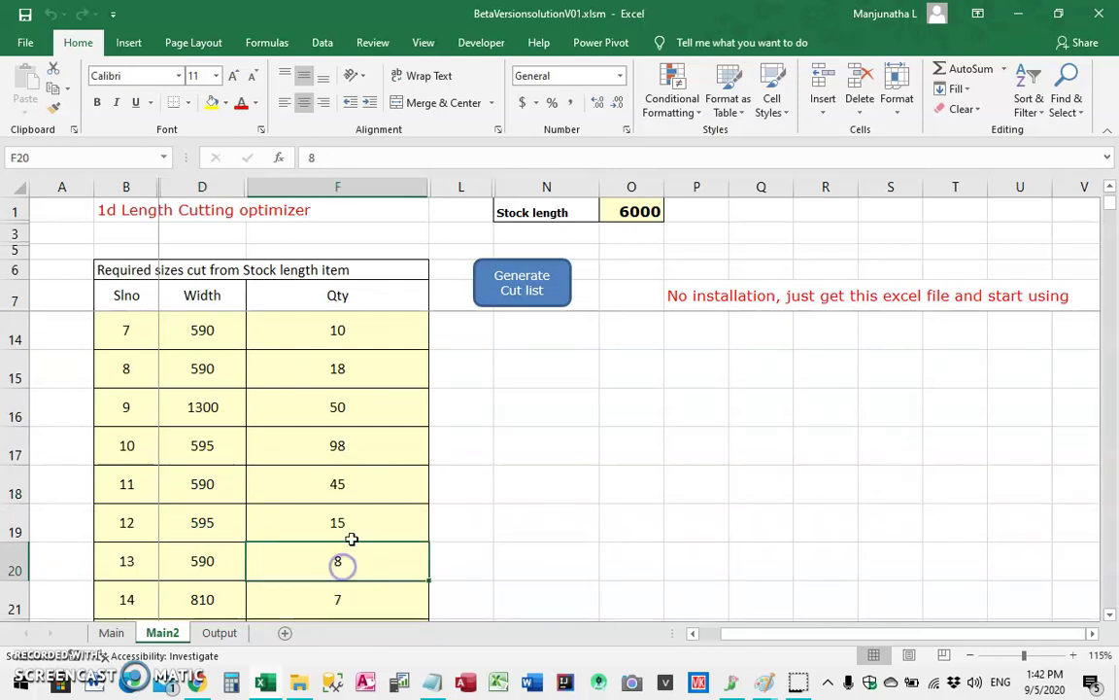
left_click(340, 484)
scroll(274, 534, "up", 1)
scroll(274, 534, "up", 2)
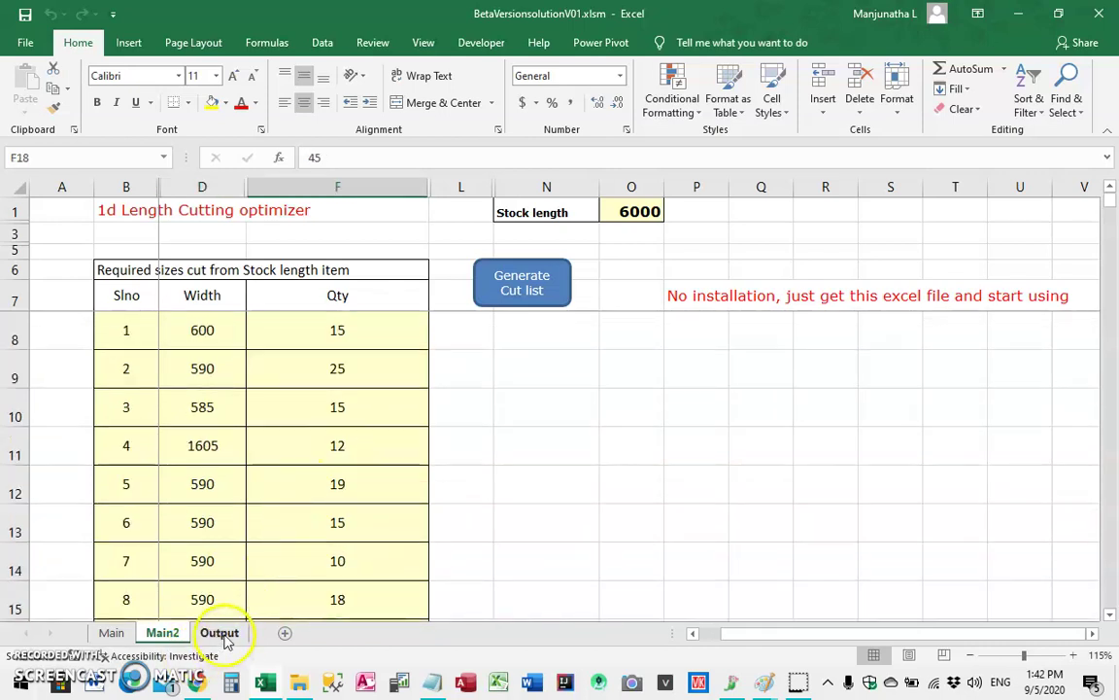
- On the Output sheet, total bar 1's four cuts and view its wastage formula
left_click(220, 633)
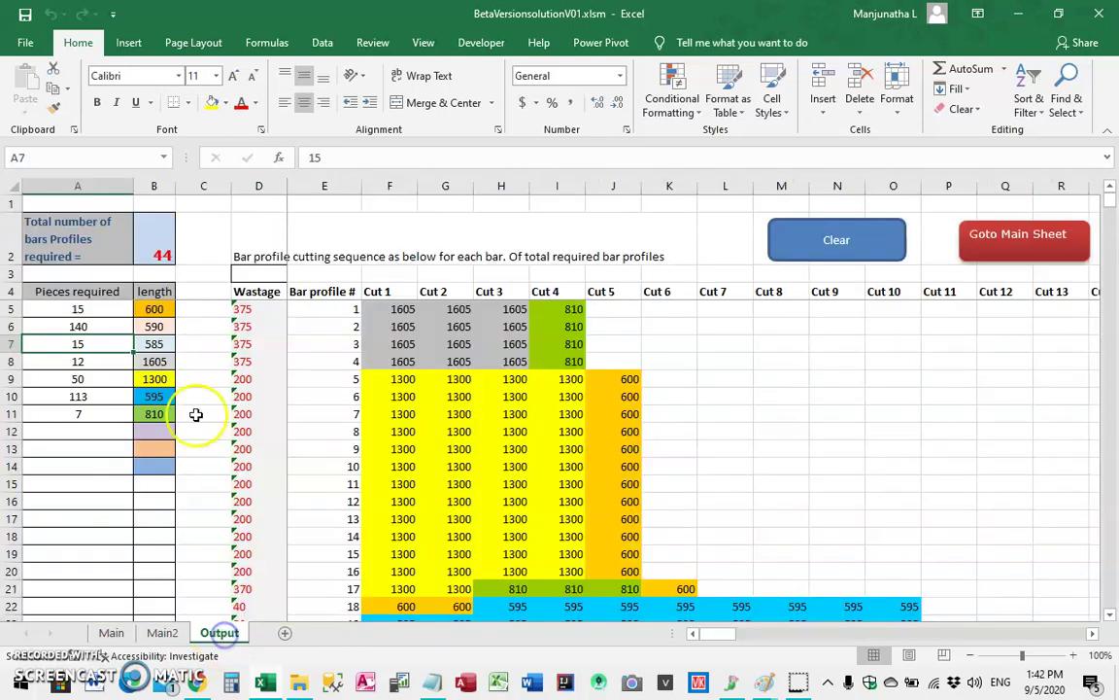
left_click(378, 305)
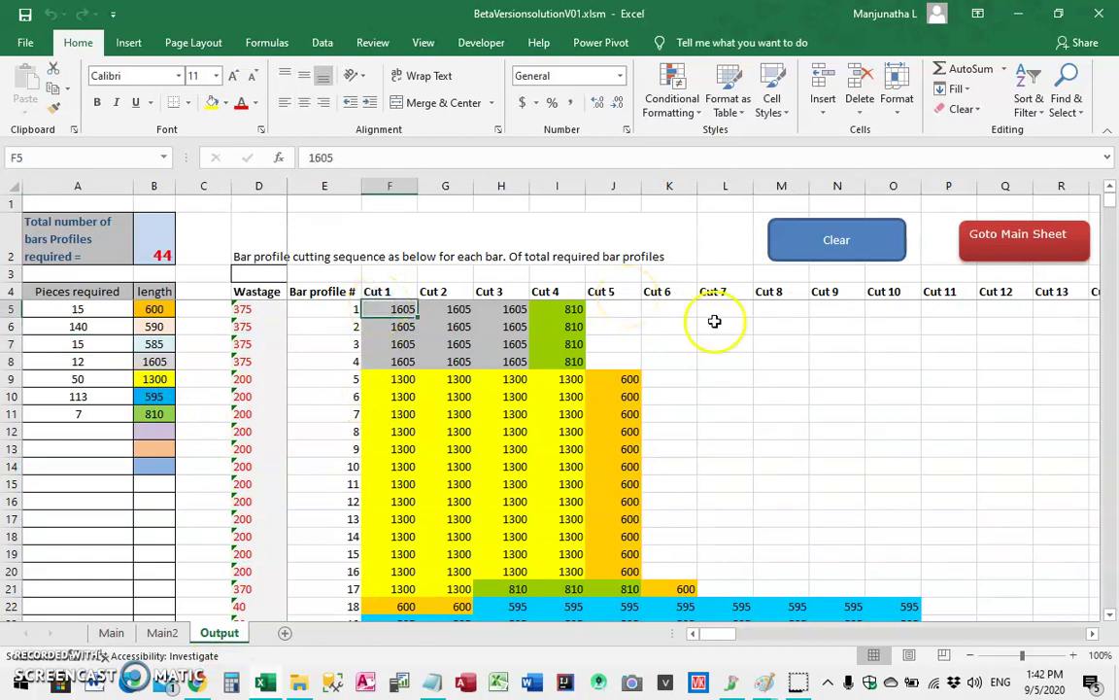
left_click(574, 311)
left_click_drag(569, 311, 399, 313)
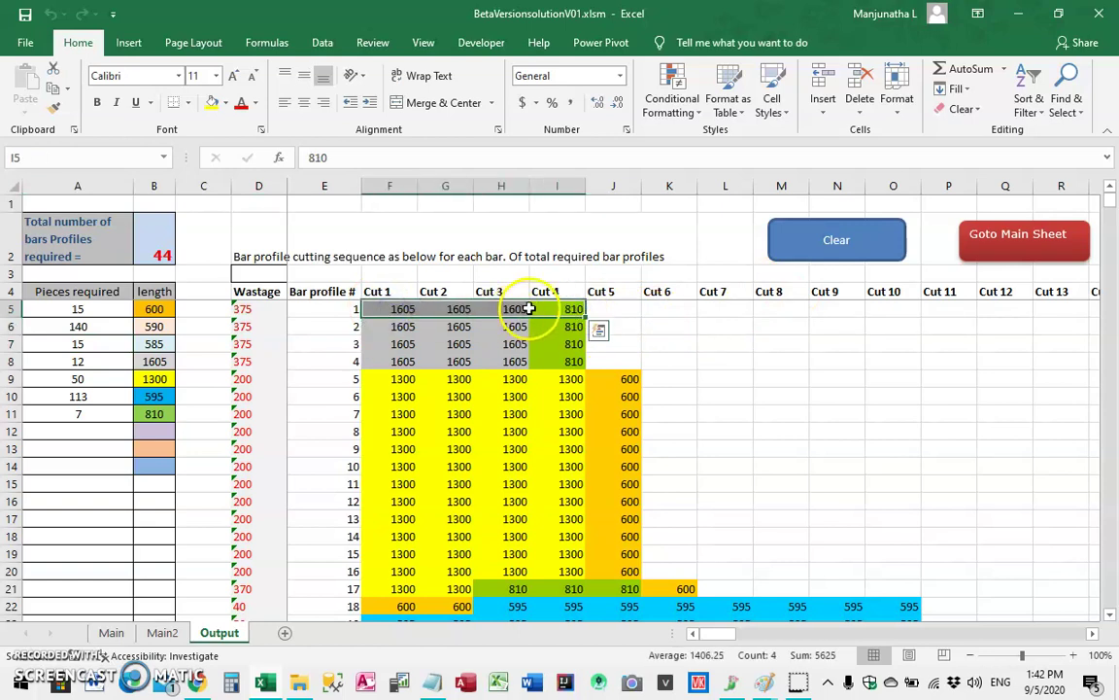
left_click(254, 313)
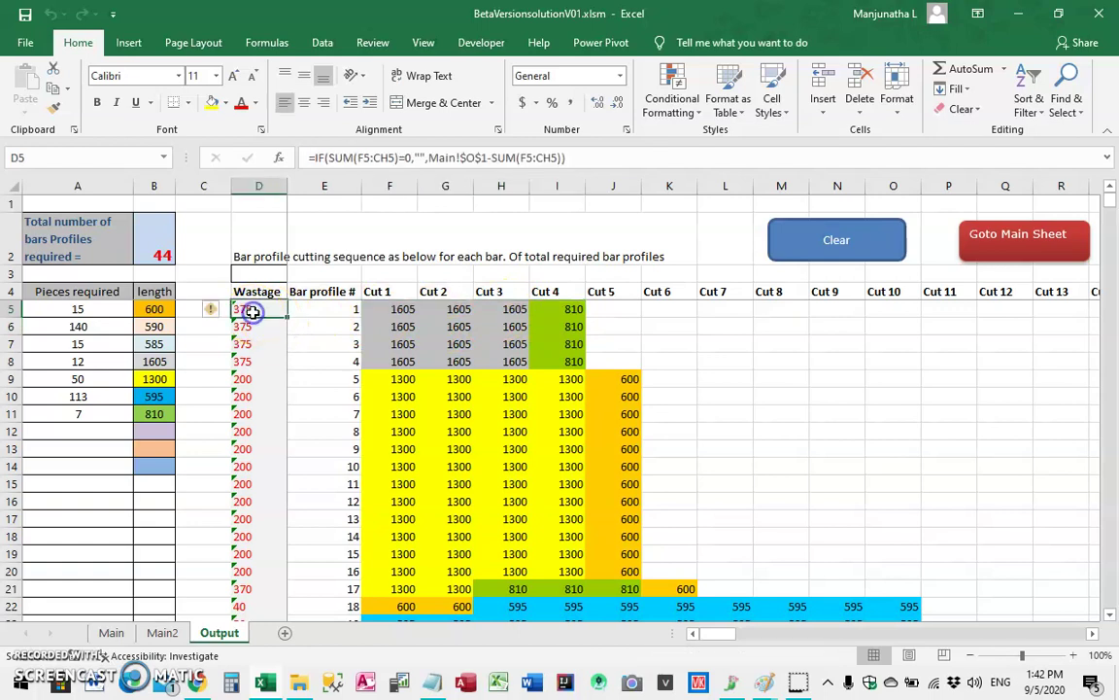
- Select the 810 cuts of bars 1–4 and bar 17, and compare with the legend
scroll(295, 350, "down", 3)
scroll(301, 412, "down", 3)
scroll(306, 413, "down", 3)
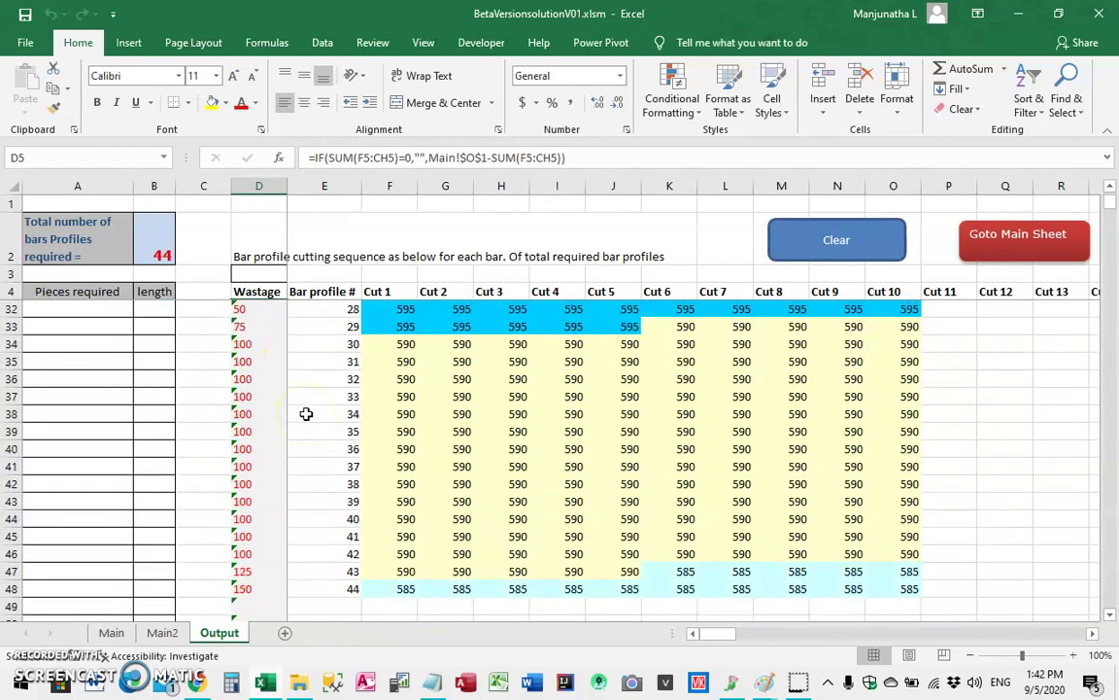
scroll(306, 414, "down", 2)
scroll(306, 414, "down", 1)
scroll(306, 414, "up", 4)
scroll(306, 413, "up", 7)
scroll(307, 414, "up", 1)
scroll(307, 414, "down", 1)
scroll(307, 414, "down", 3)
scroll(366, 448, "up", 3)
left_click_drag(569, 309, 567, 359)
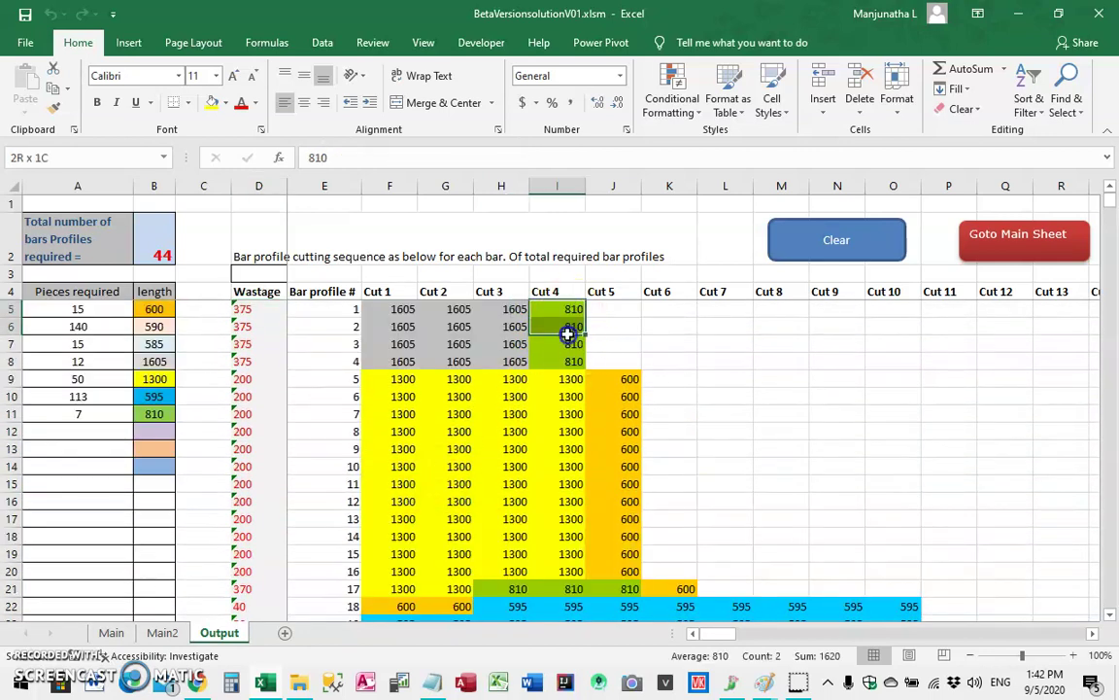
left_click(513, 589)
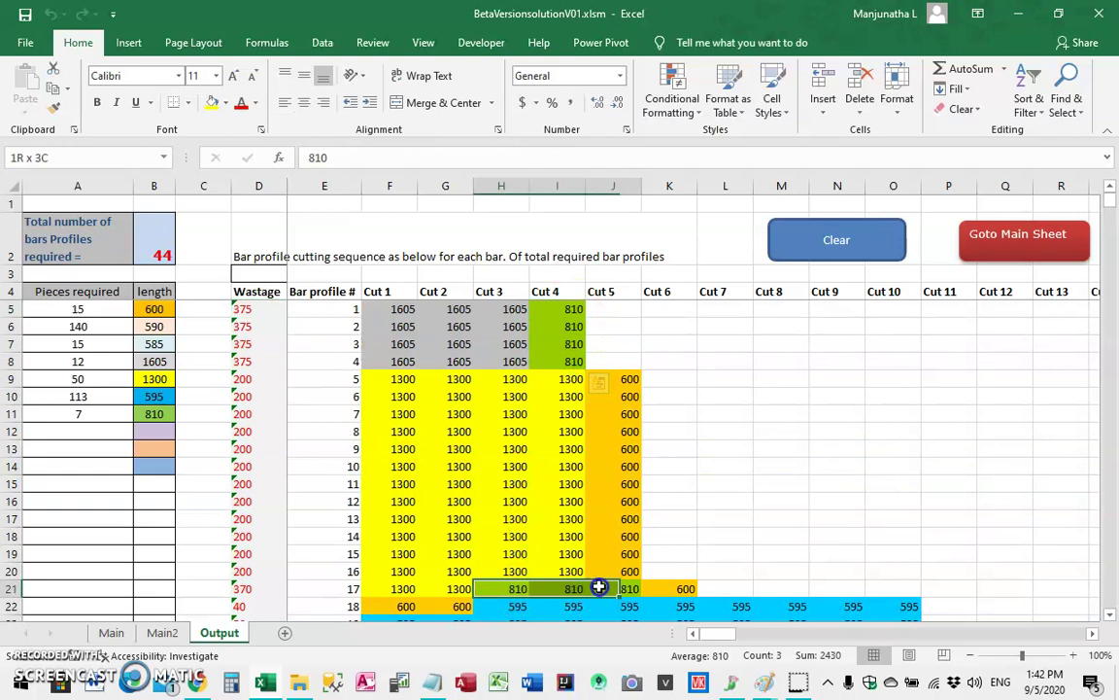
left_click_drag(626, 587, 627, 588)
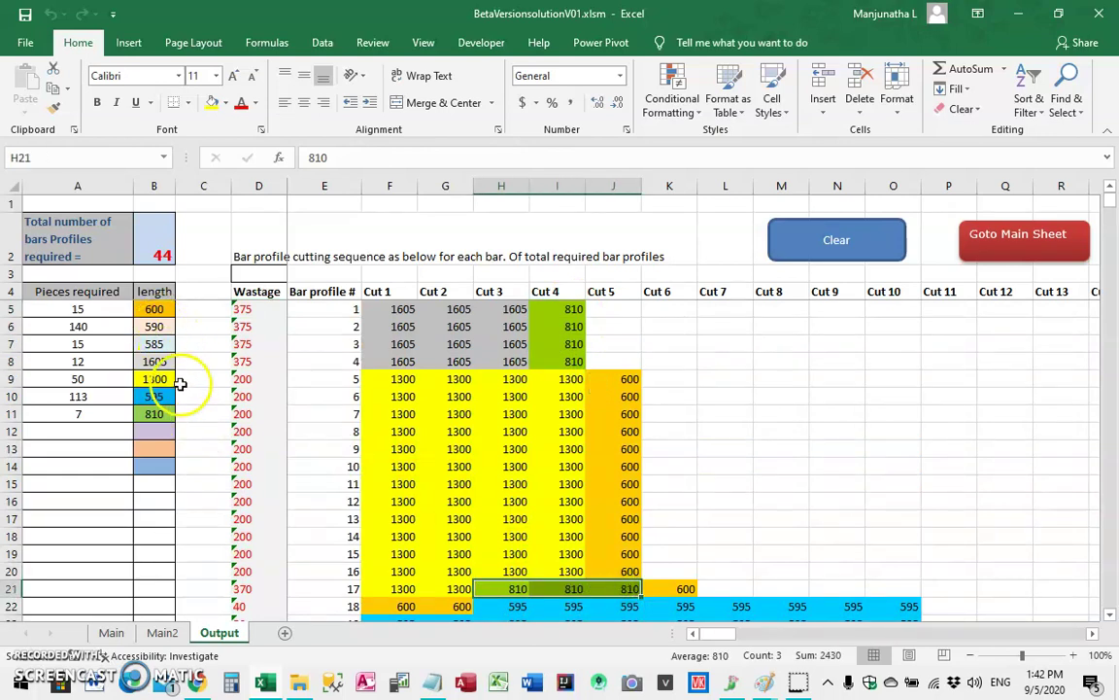
left_click(153, 415)
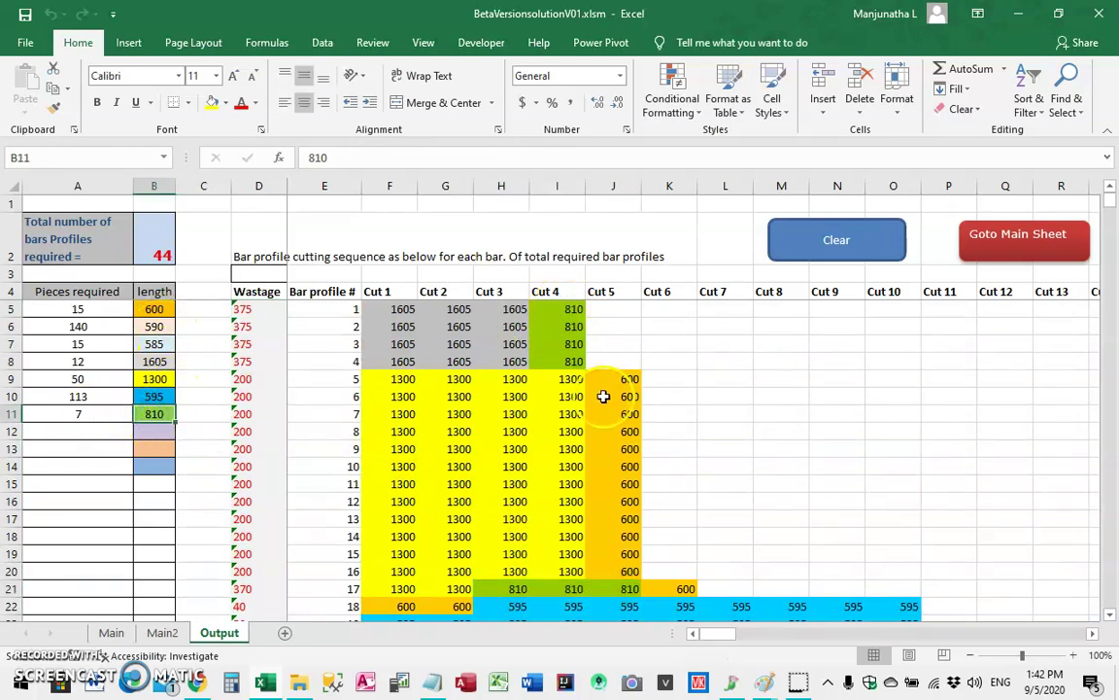
- Reselect the 810 cuts of bars 1–4 and bar 17, then clear the selection
left_click_drag(568, 315, 573, 360)
scroll(573, 364, "down", 1)
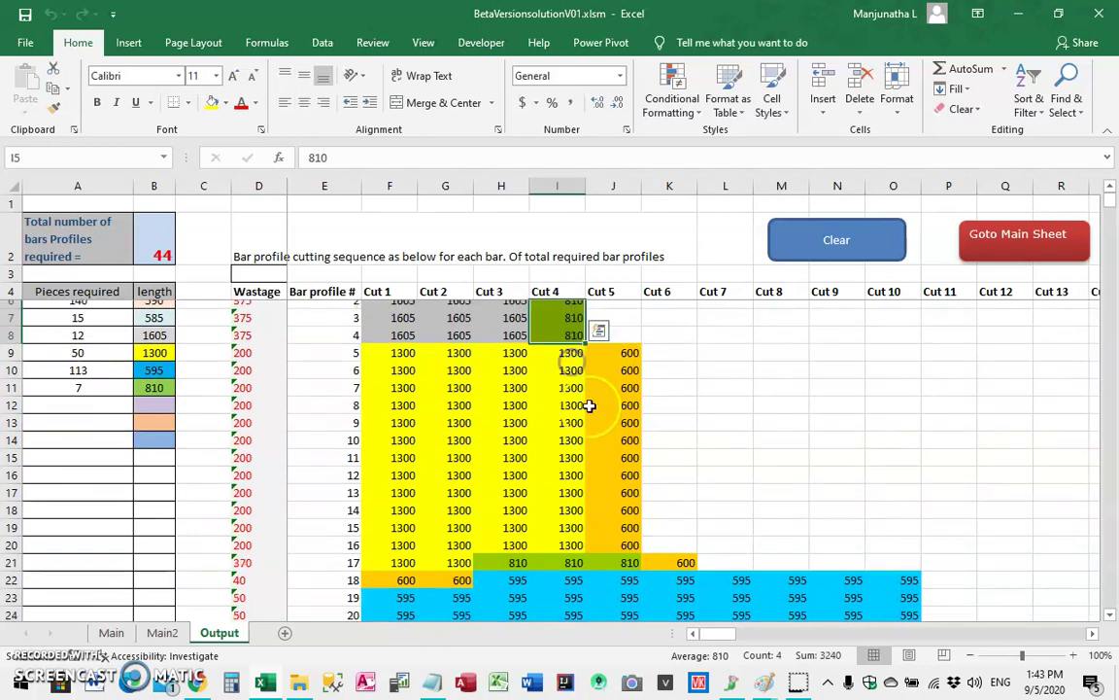
left_click_drag(513, 534, 634, 534)
left_click(704, 416)
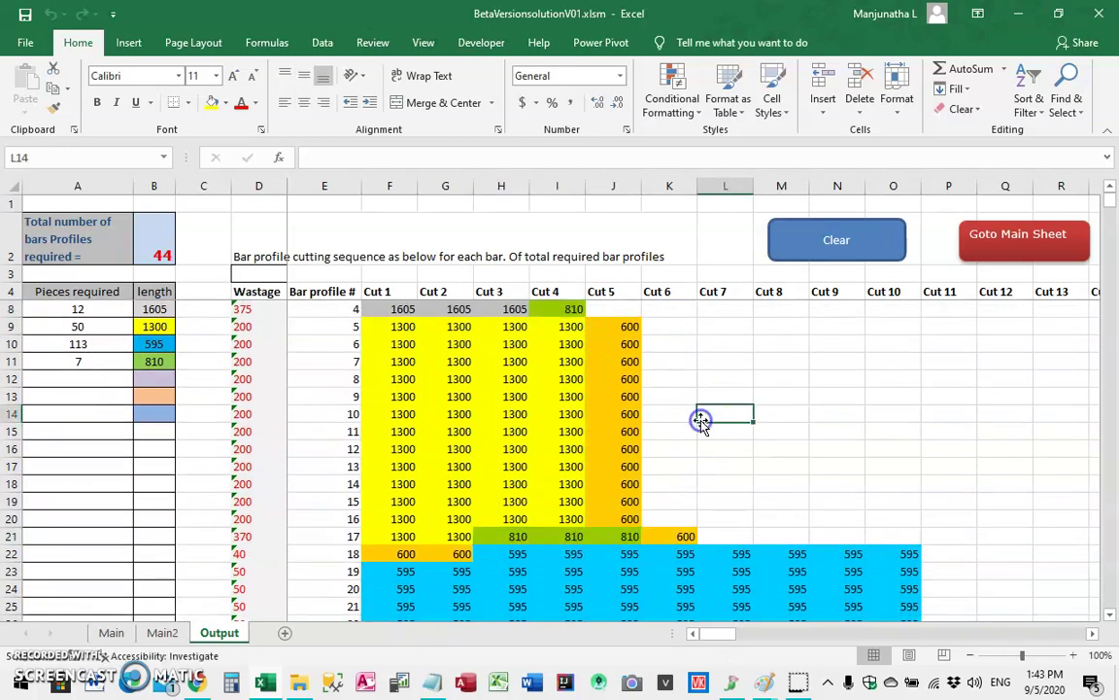
scroll(437, 407, "up", 1)
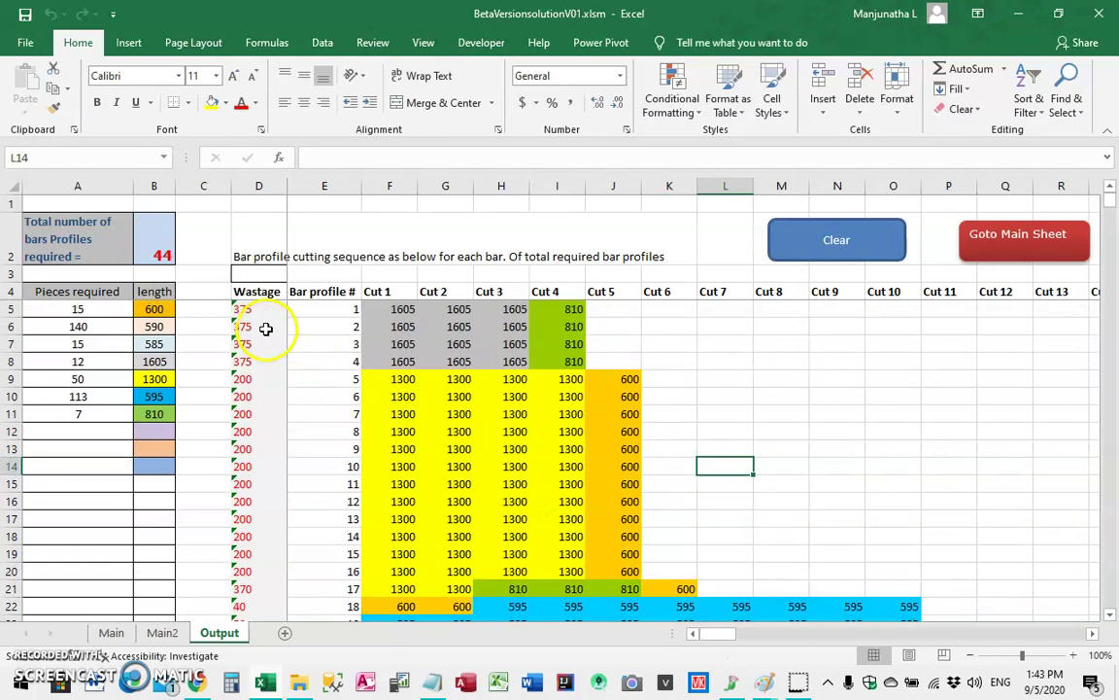
scroll(266, 329, "down", 3)
scroll(265, 330, "down", 1)
scroll(266, 329, "down", 2)
scroll(265, 329, "up", 3)
scroll(265, 330, "down", 1)
scroll(266, 331, "up", 4)
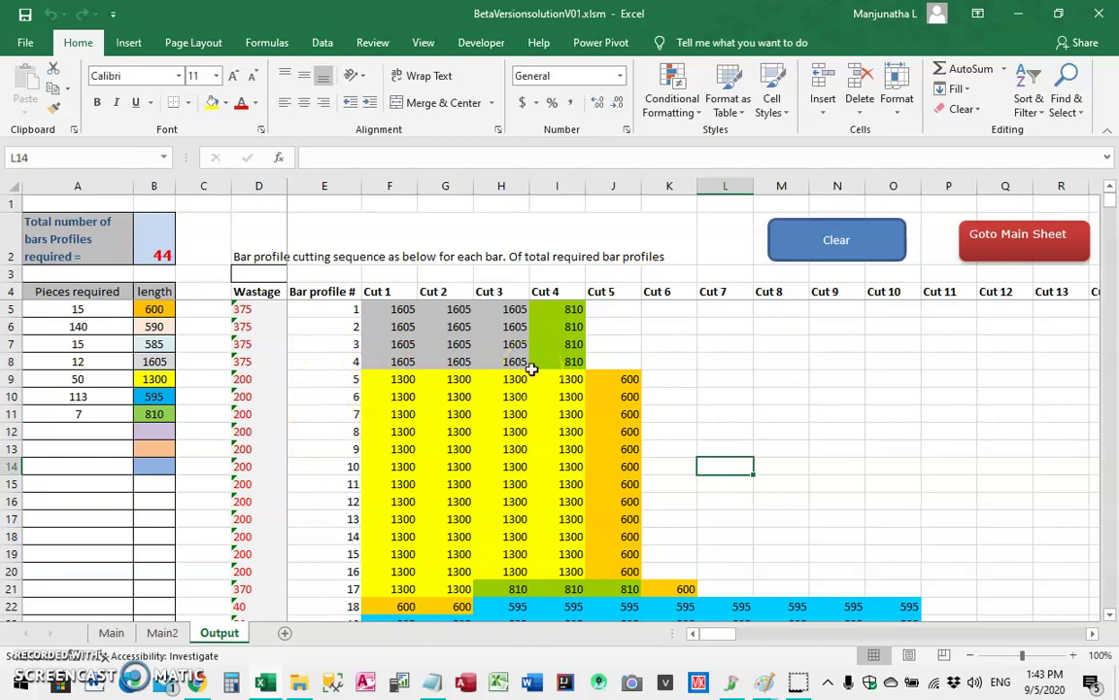
- Review the Main sheet's manufacturers caption and the stock height of 41
left_click(107, 633)
left_click(631, 372)
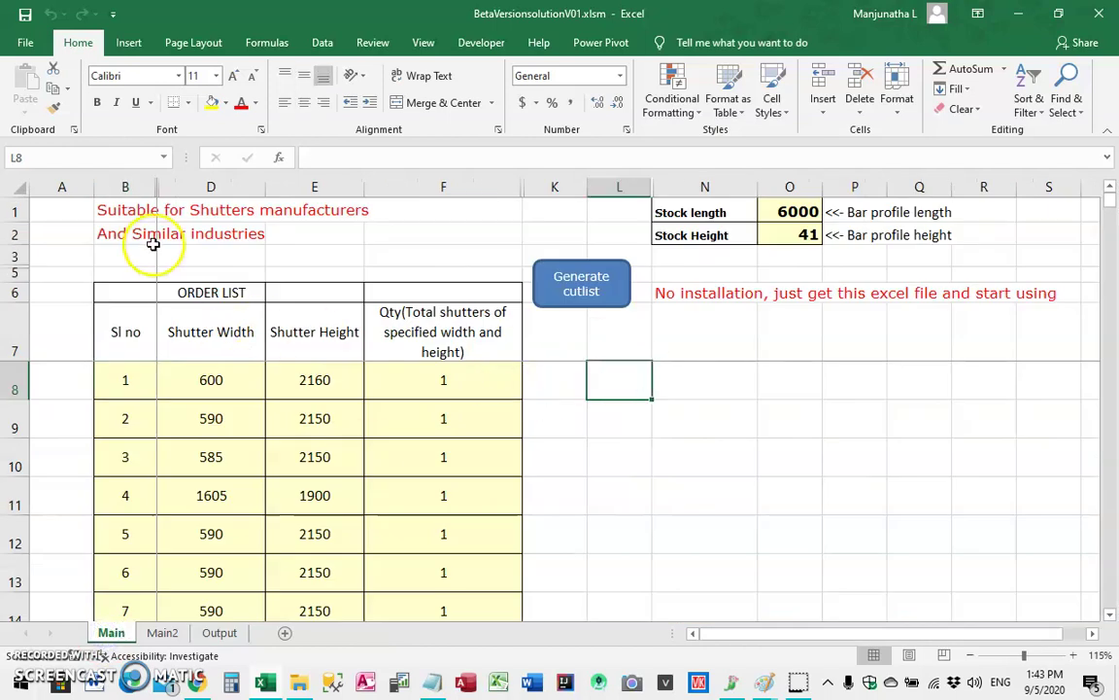
left_click(115, 215)
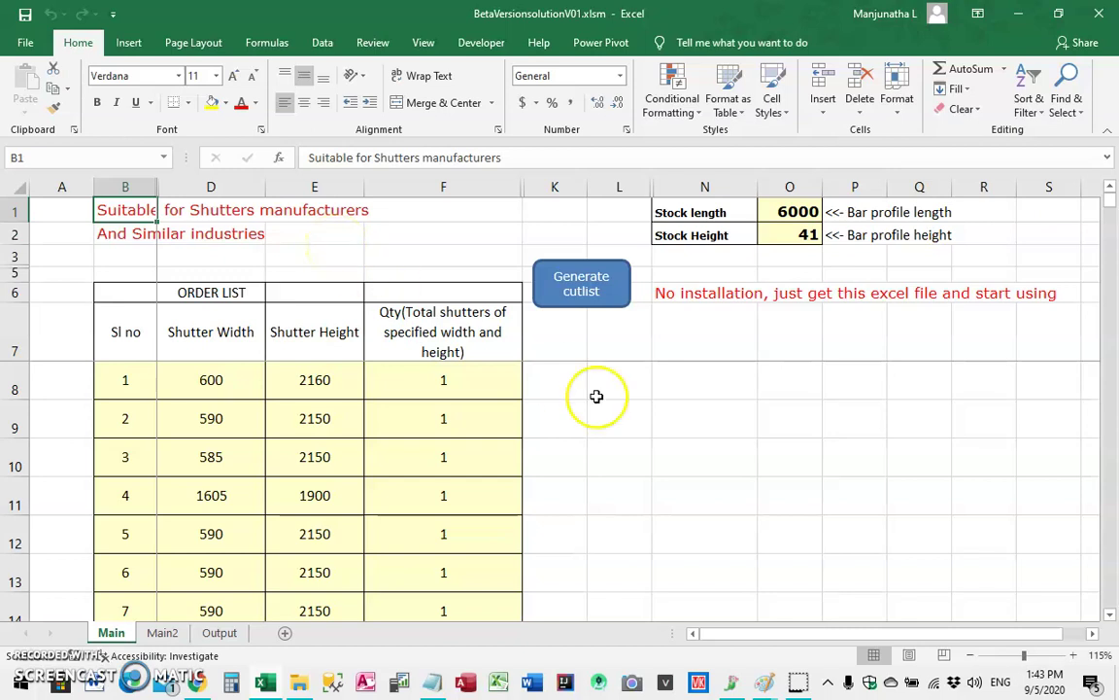
left_click(658, 420)
left_click(807, 236)
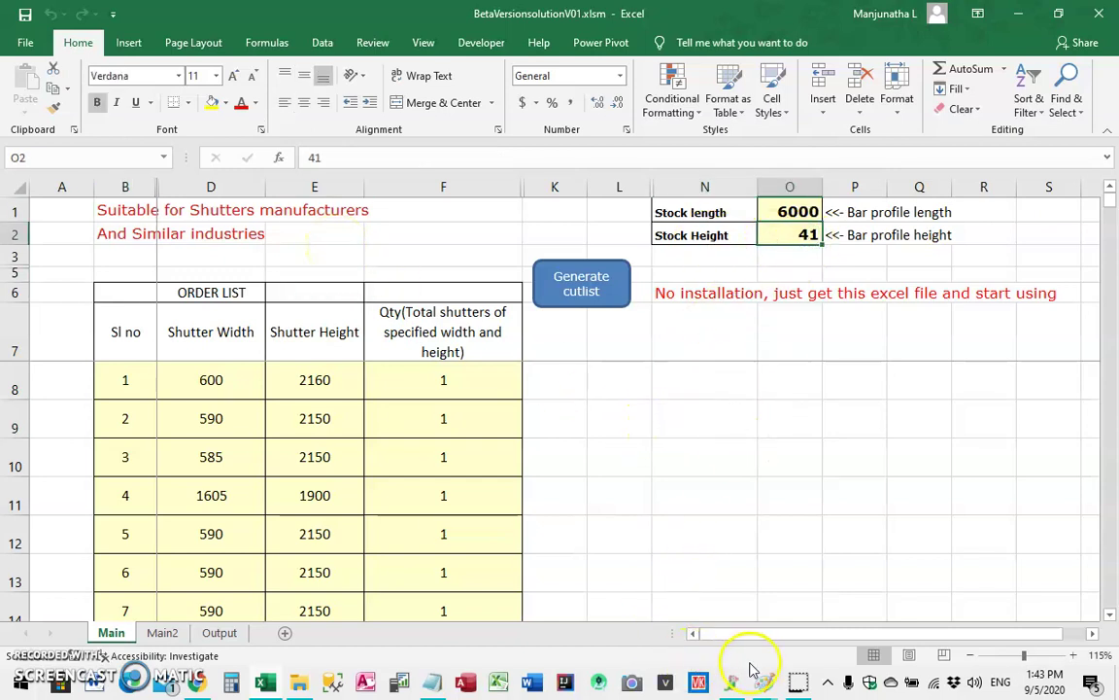
- In shutter1.jpg, undo a stray loop around the top bar and start writing 600 above it
mouse_move(764, 682)
left_click(719, 641)
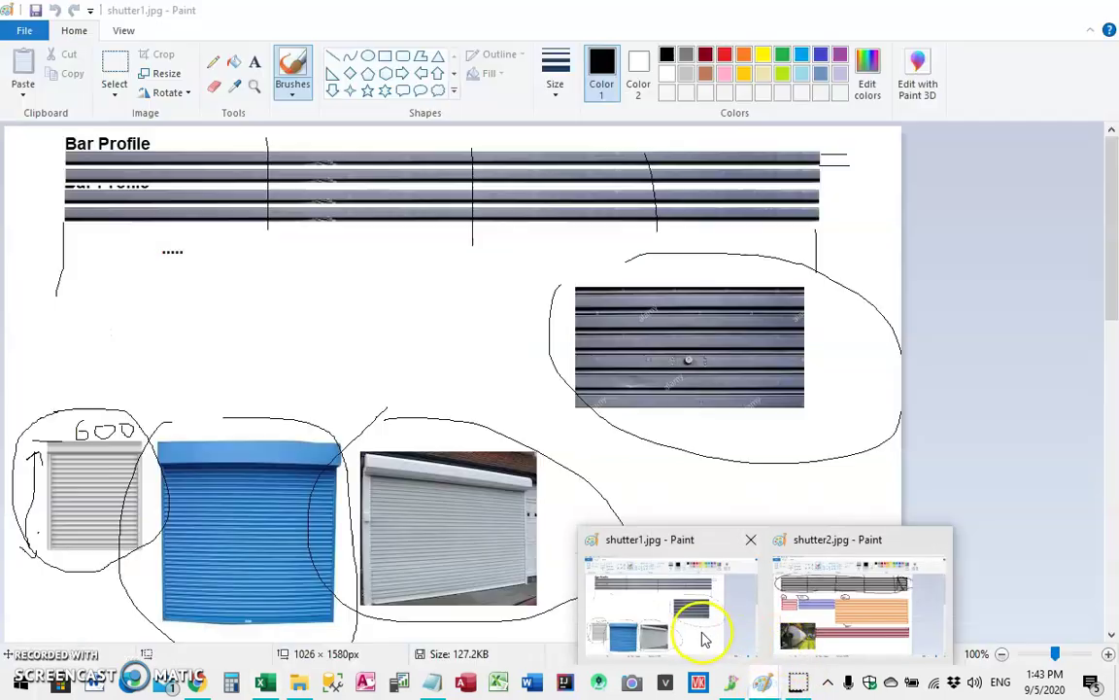
left_click_drag(48, 134, 780, 171)
left_click_drag(846, 147, 5, 144)
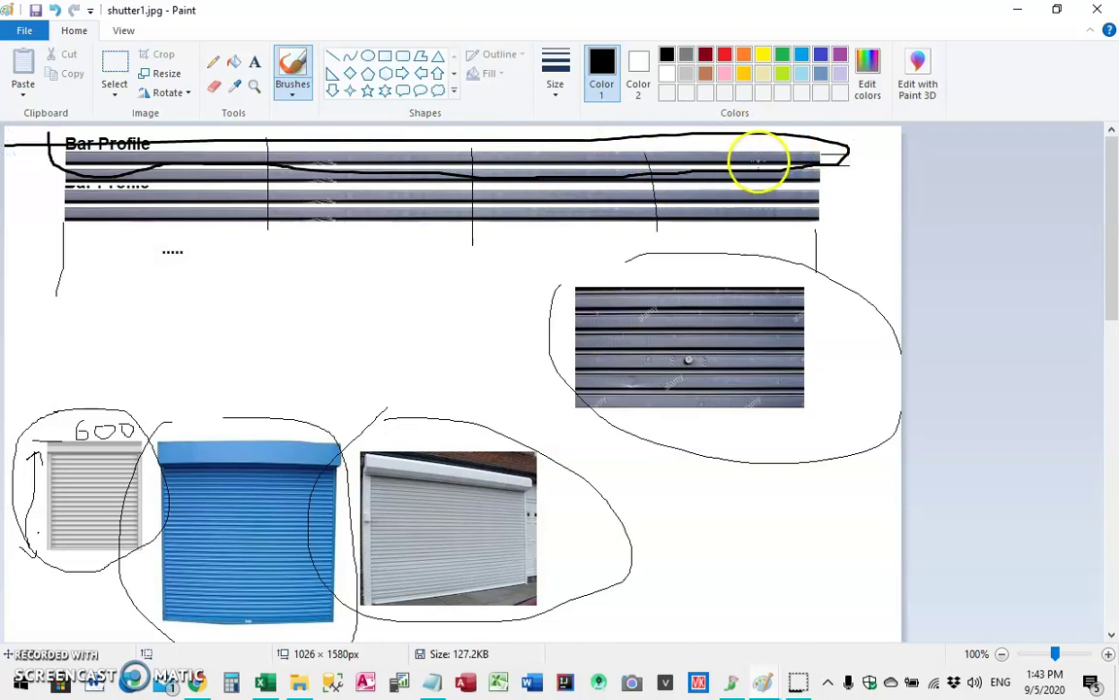
key("ctrl+z")
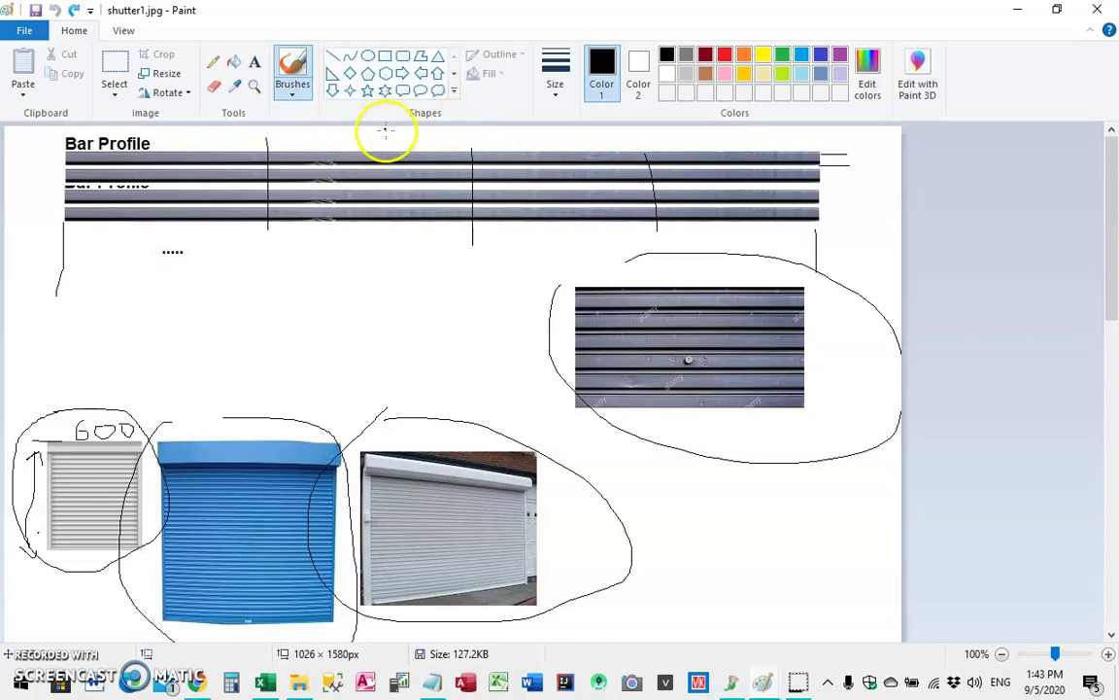
mouse_move(383, 128)
left_mouse_down()
mouse_move(343, 148)
mouse_move(377, 144)
left_mouse_up()
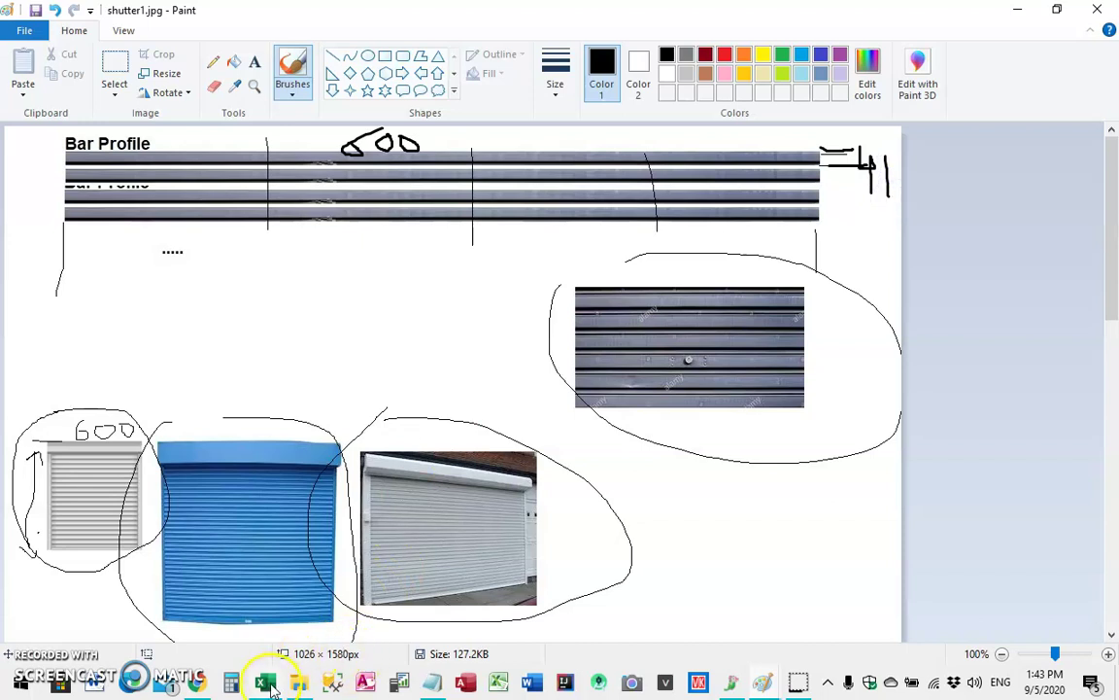
- Check stock length 6000, stock height 41, and the first shutter's 600 width and height
left_click(264, 683)
left_click(783, 213)
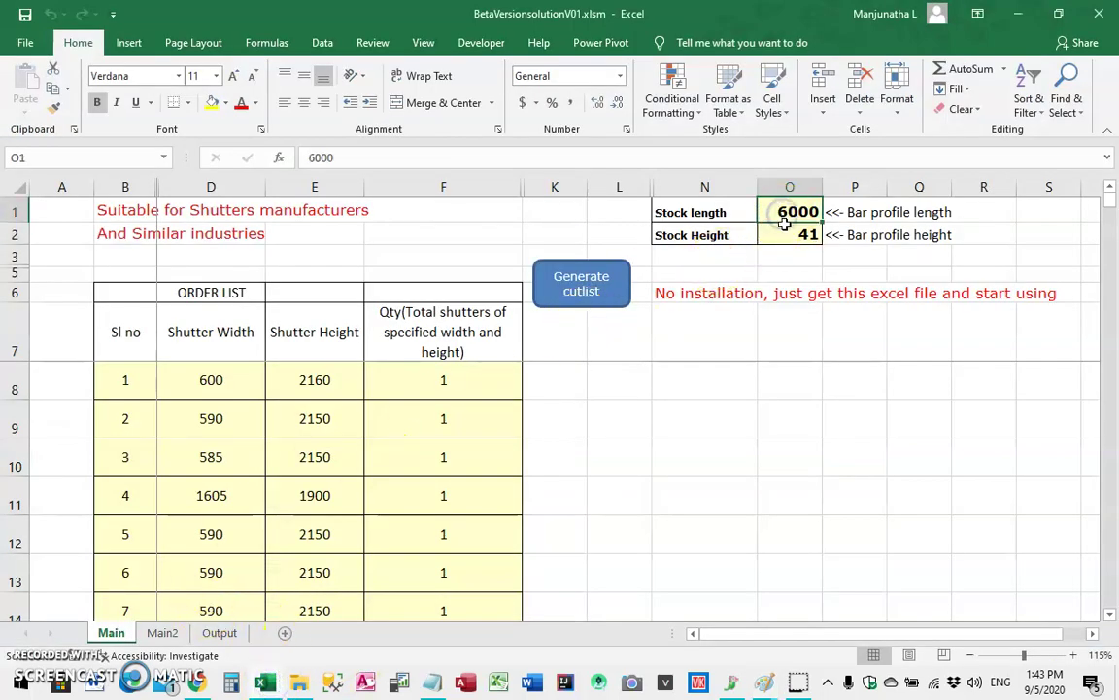
left_click(793, 235)
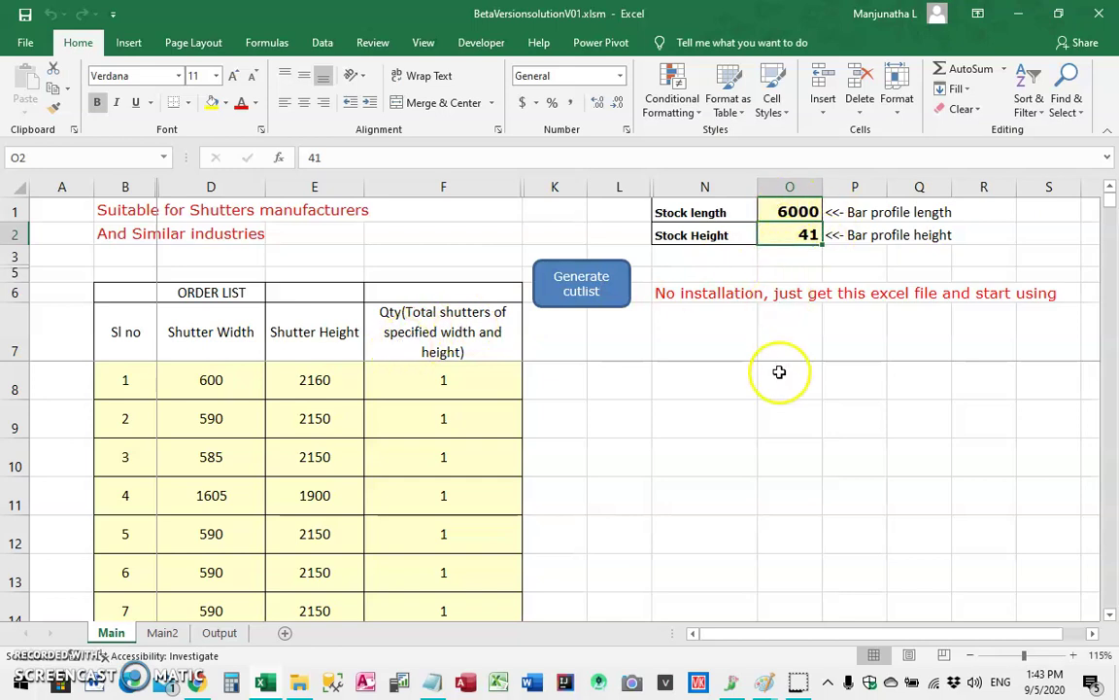
left_click(195, 375)
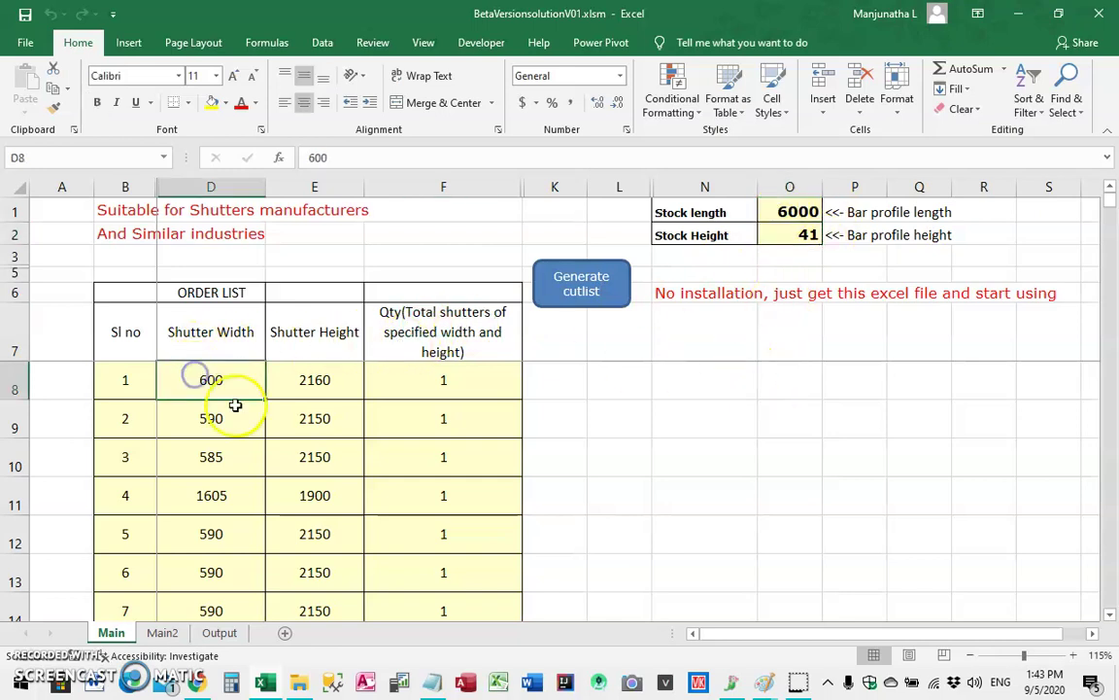
left_click(302, 394)
left_click(206, 379)
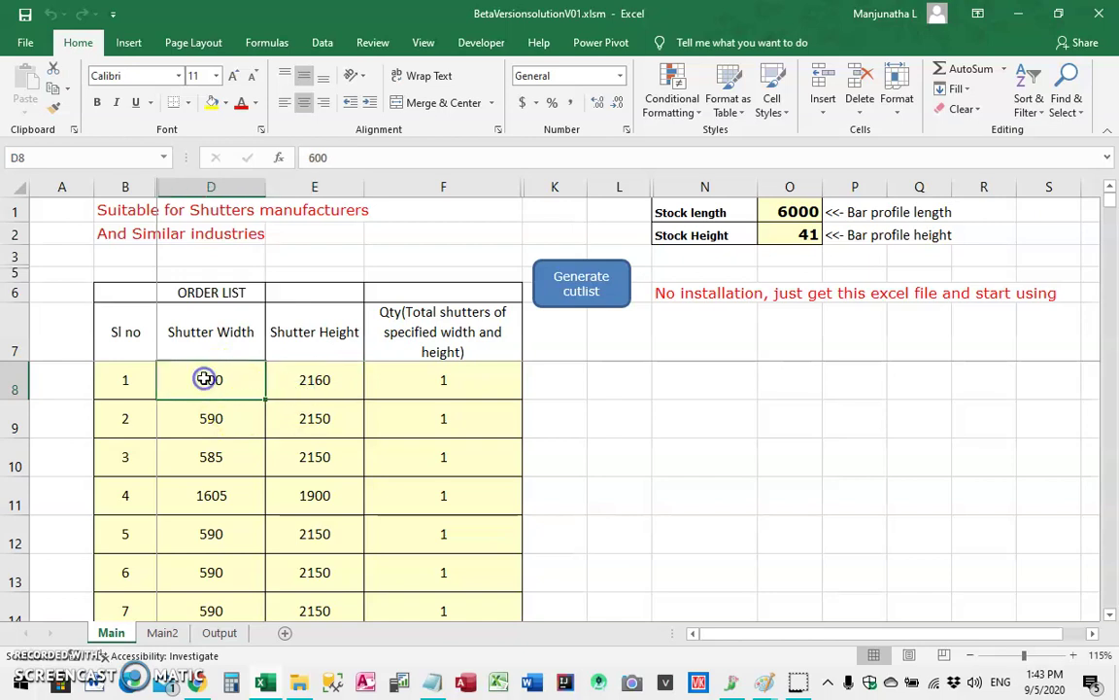
- Underline the left shutter and trace its height arrow, checking its 2160 height in Excel
left_click(762, 680)
left_click(722, 627)
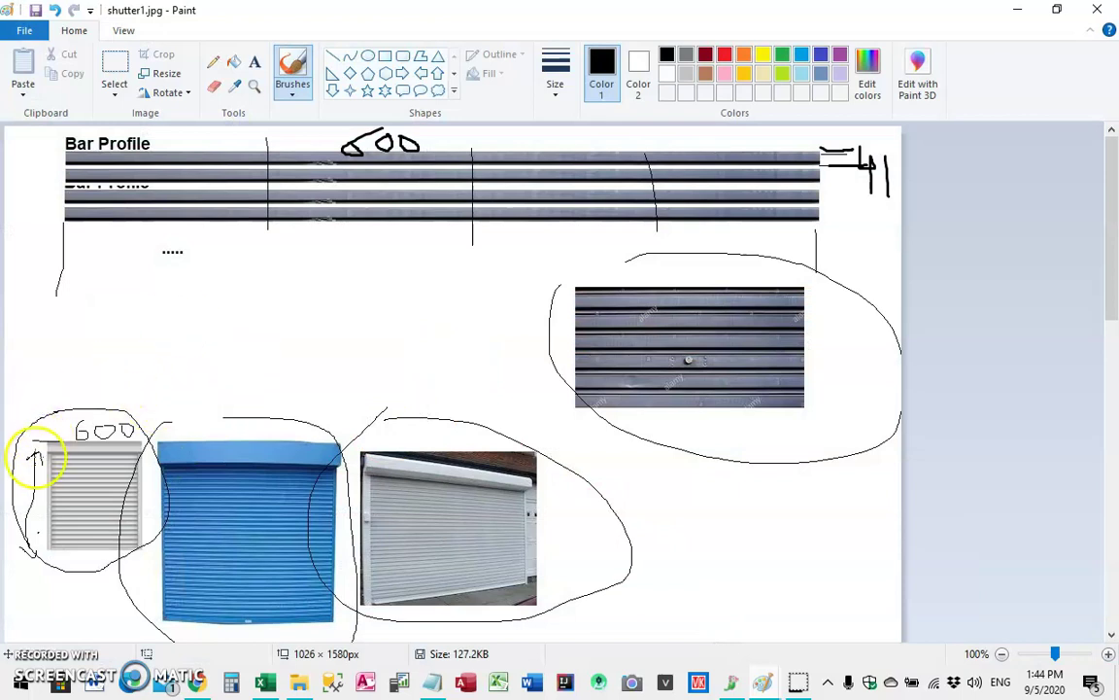
left_click_drag(32, 562, 151, 563)
left_click_drag(37, 450, 34, 537)
key("alt+Tab")
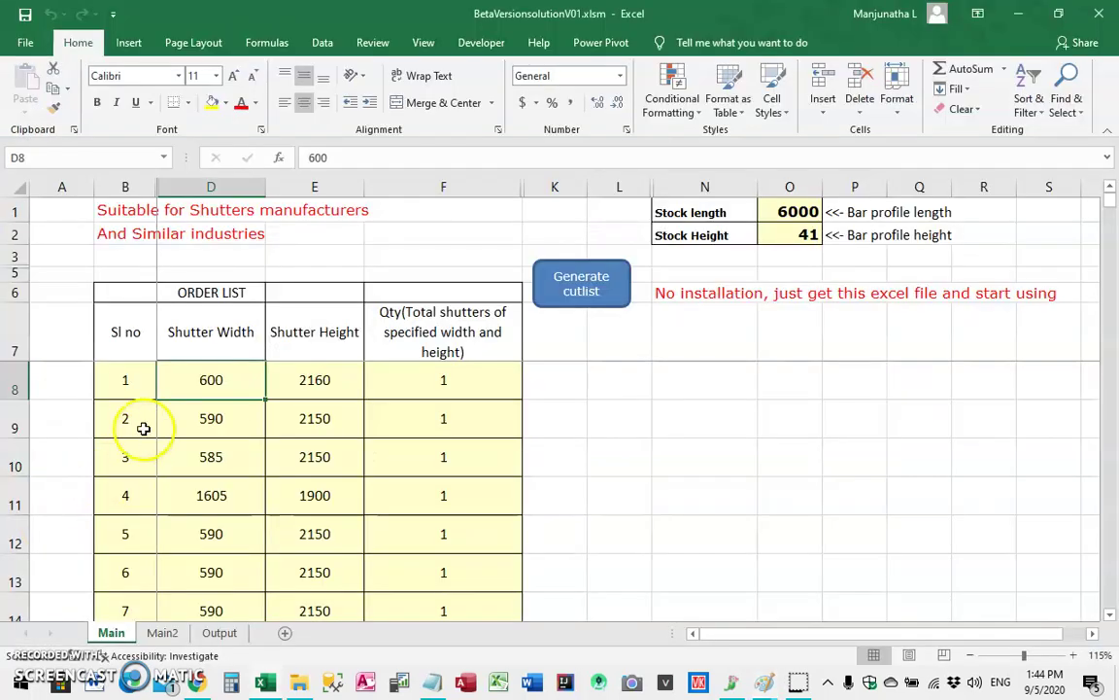
left_click(331, 386)
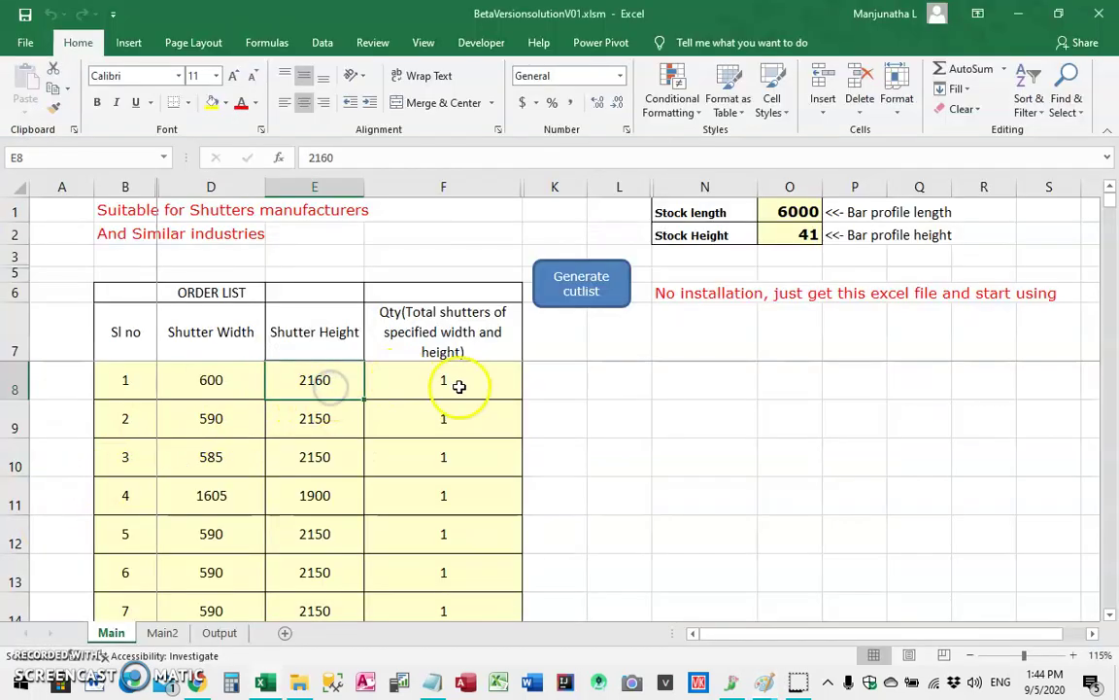
key("alt+Tab")
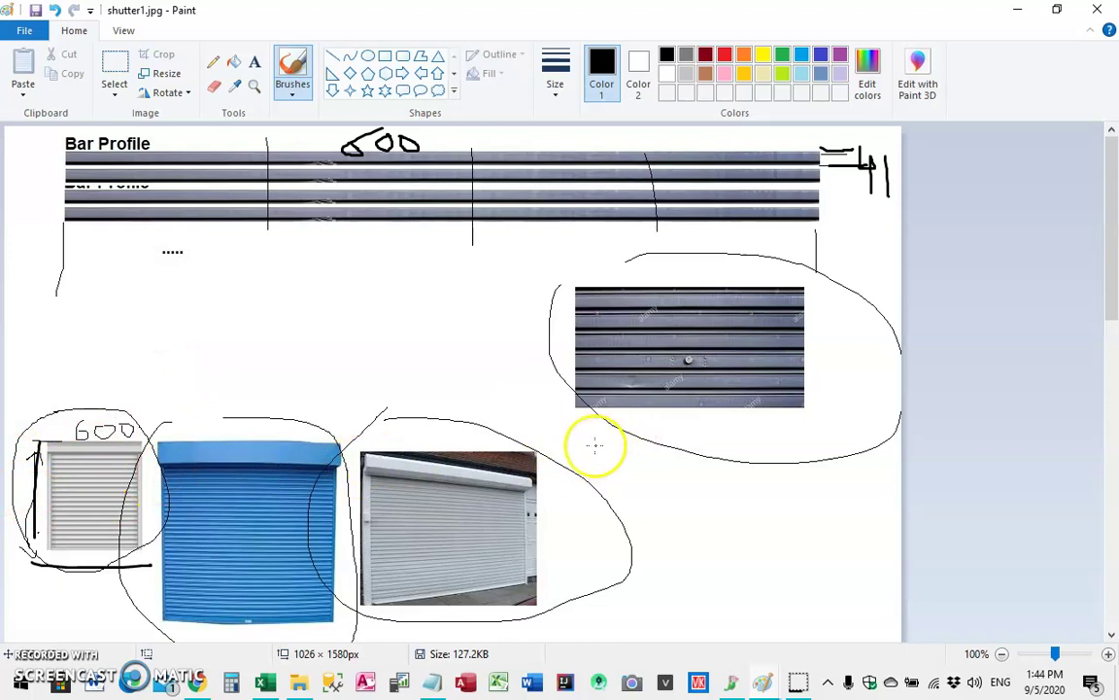
- Draw four short marks around the shutter photos, then select the first shutter width, 600, in Excel
left_click_drag(594, 445, 647, 444)
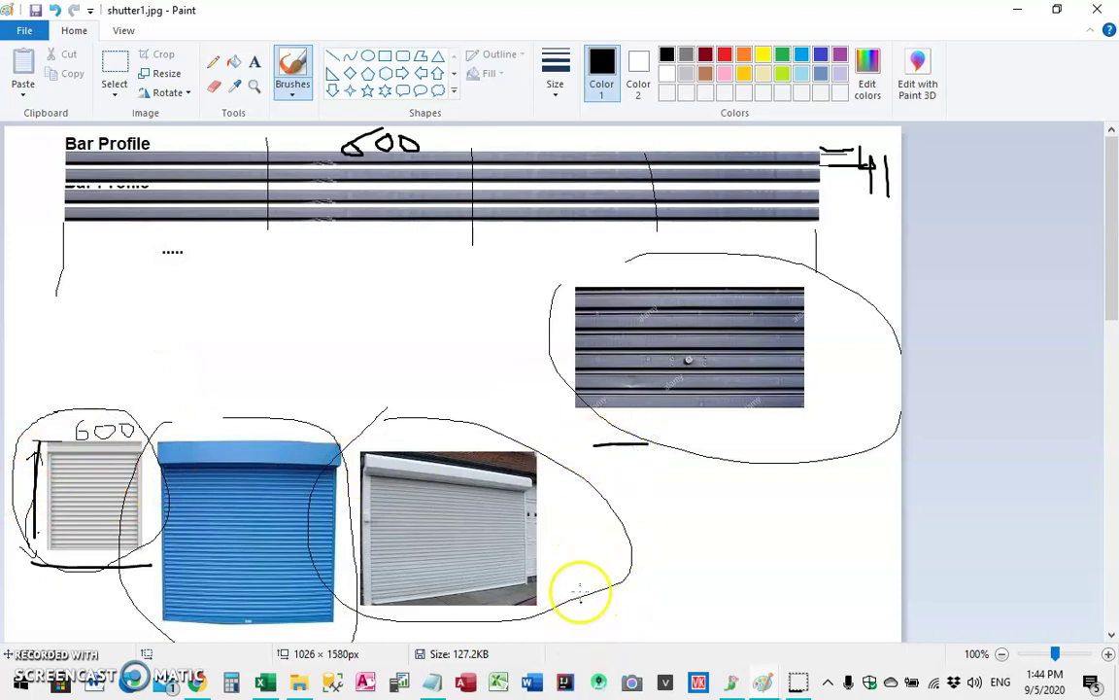
left_click_drag(583, 619, 641, 608)
left_click_drag(370, 404, 364, 428)
left_click_drag(525, 405, 526, 428)
key("alt+Tab")
left_click(168, 380)
- Select the first shutter quantity and run Generate cutlist, dismissing the completion message
scroll(234, 438, "down", 7)
scroll(233, 438, "down", 4)
scroll(233, 437, "up", 5)
scroll(234, 438, "down", 1)
scroll(234, 438, "up", 4)
scroll(234, 438, "up", 3)
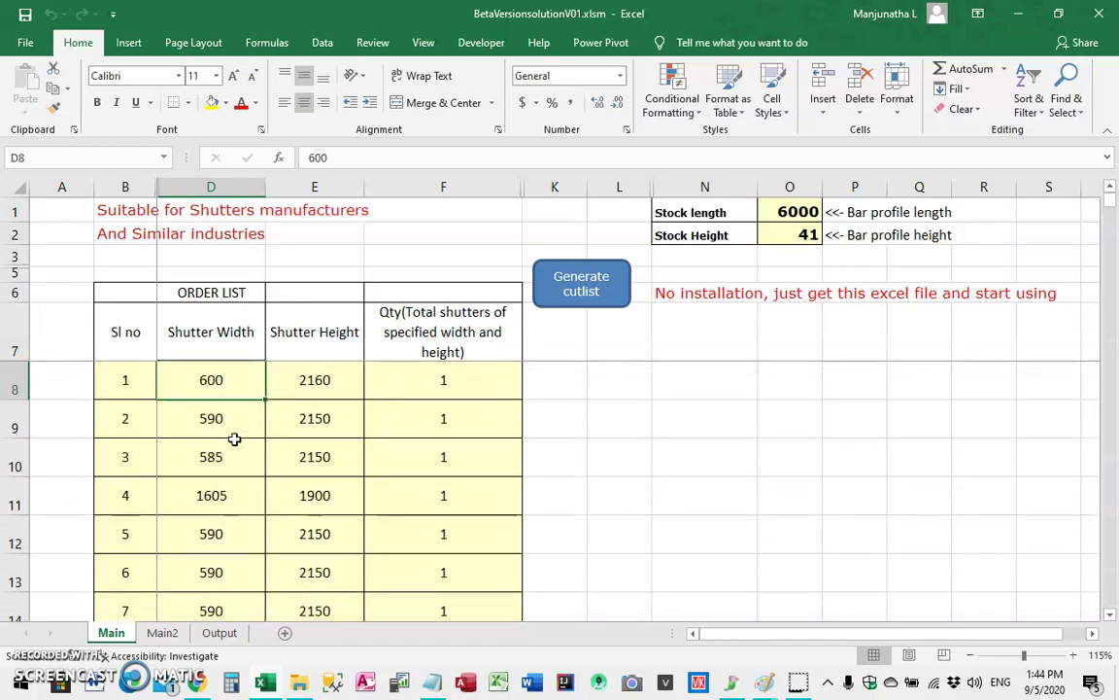
left_click(422, 389)
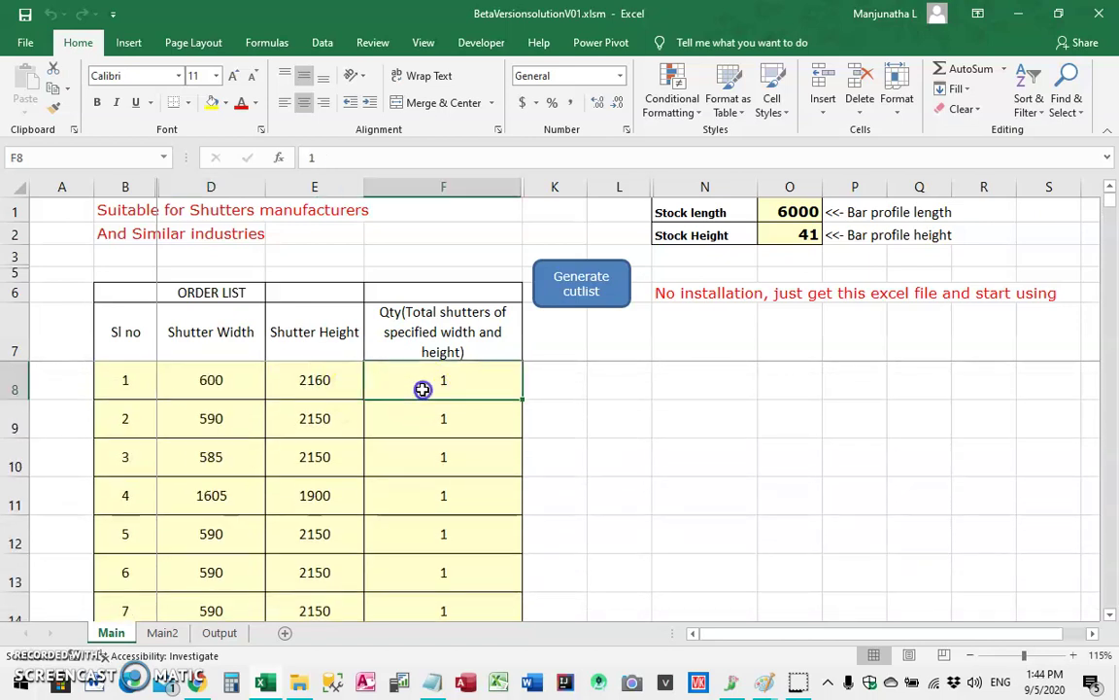
left_click(588, 301)
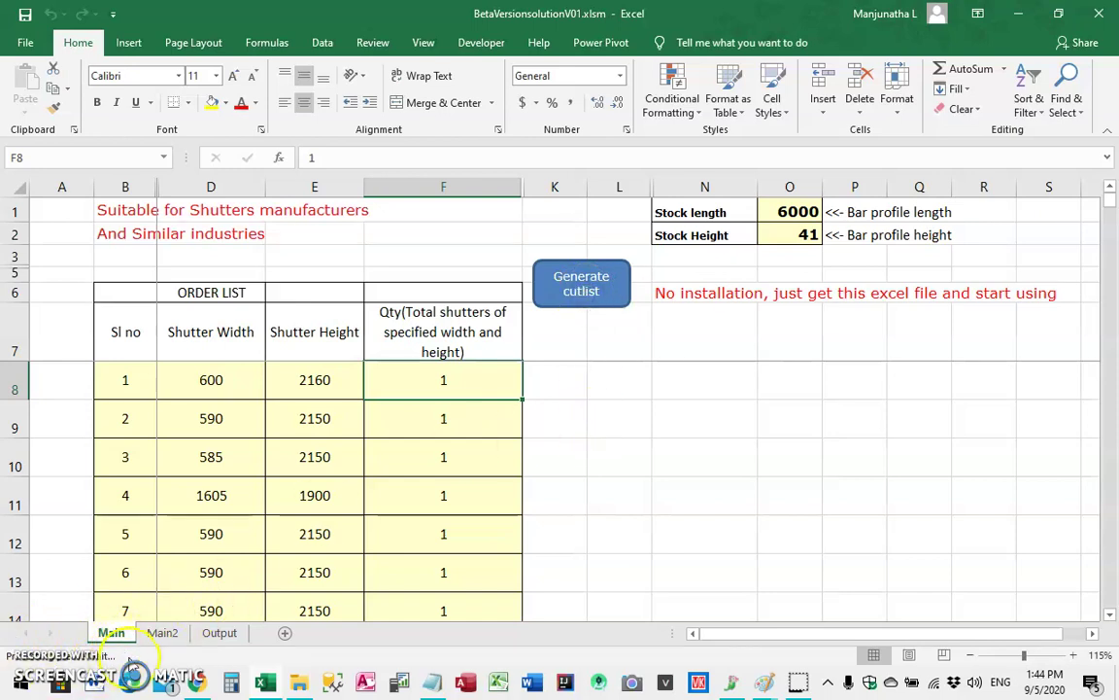
left_click(571, 396)
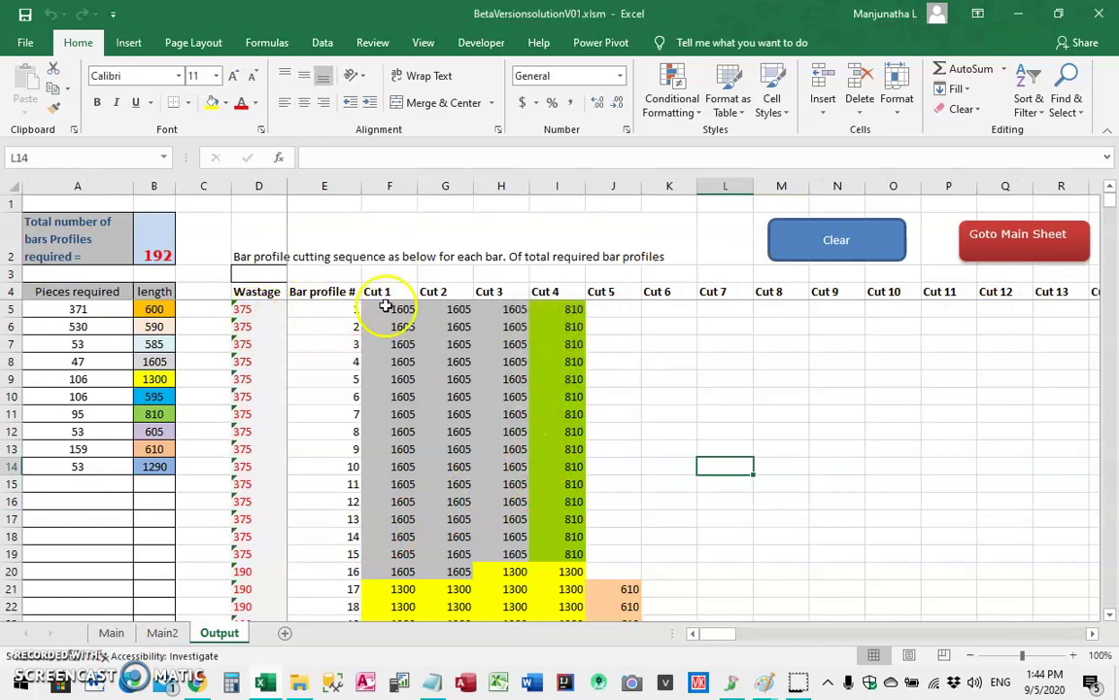
- Note the 192 bar-profile total and trace the top bar profile in the Paint sketch
left_click(156, 244)
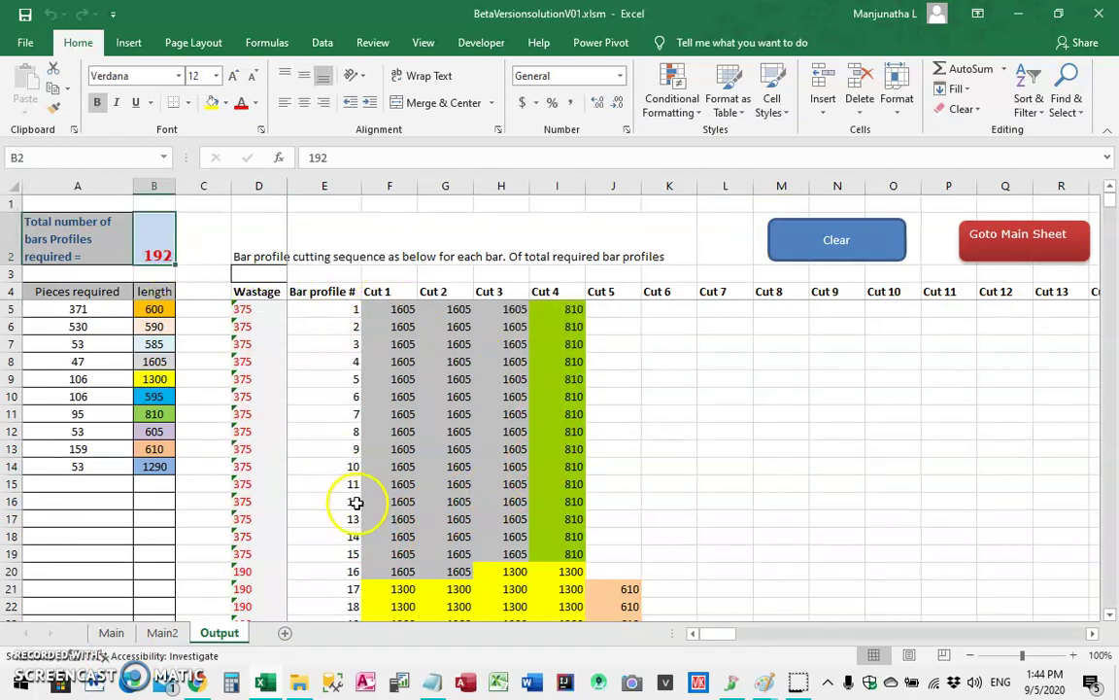
mouse_move(797, 682)
left_click(671, 592)
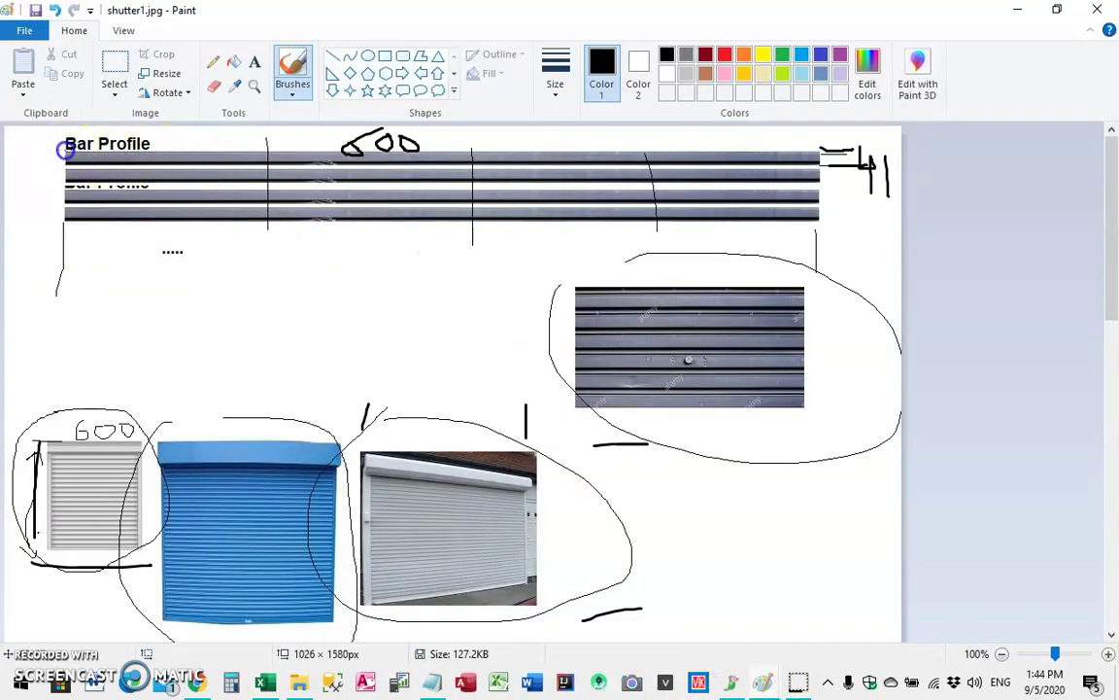
left_click_drag(66, 163, 650, 153)
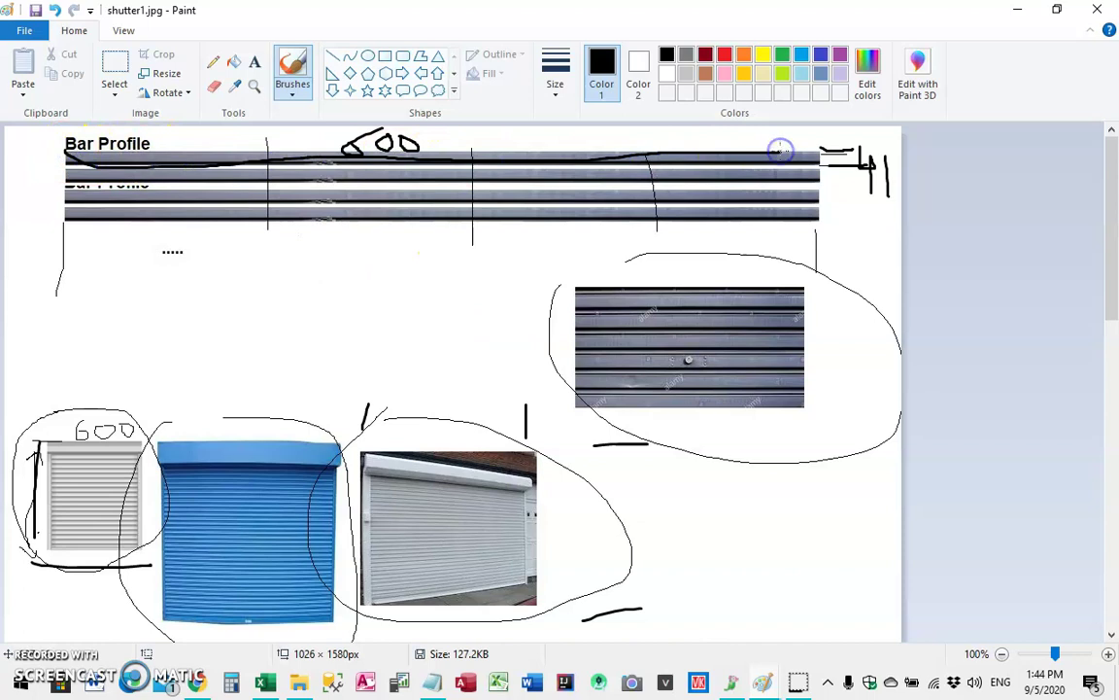
key("alt+Tab")
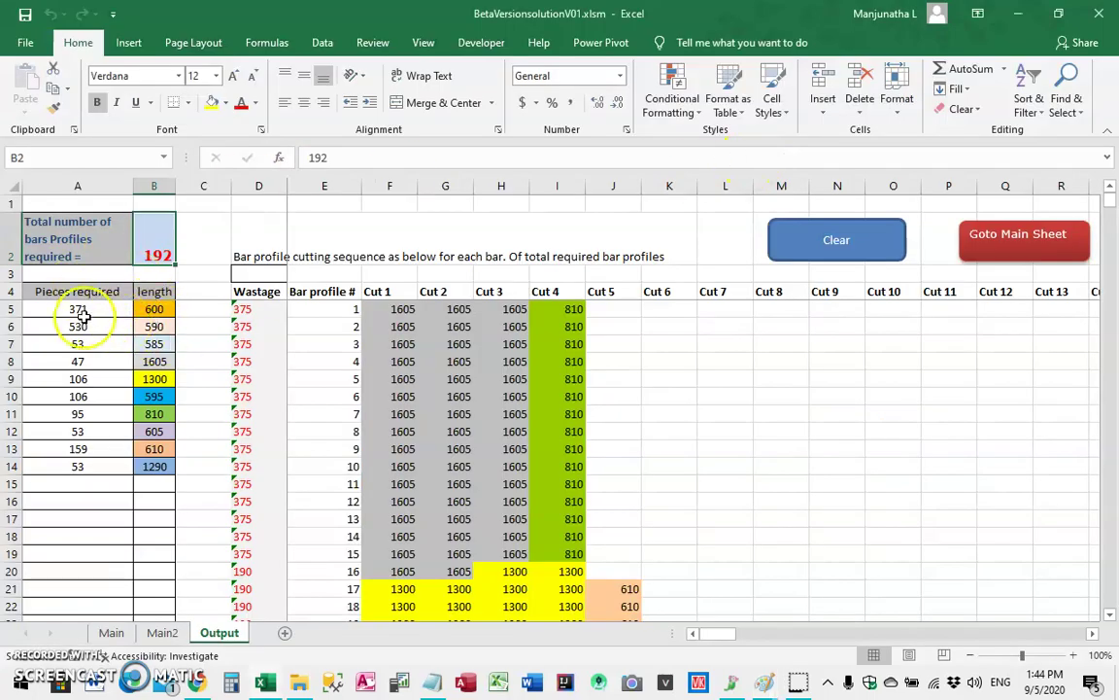
left_click(84, 316)
left_click(158, 311)
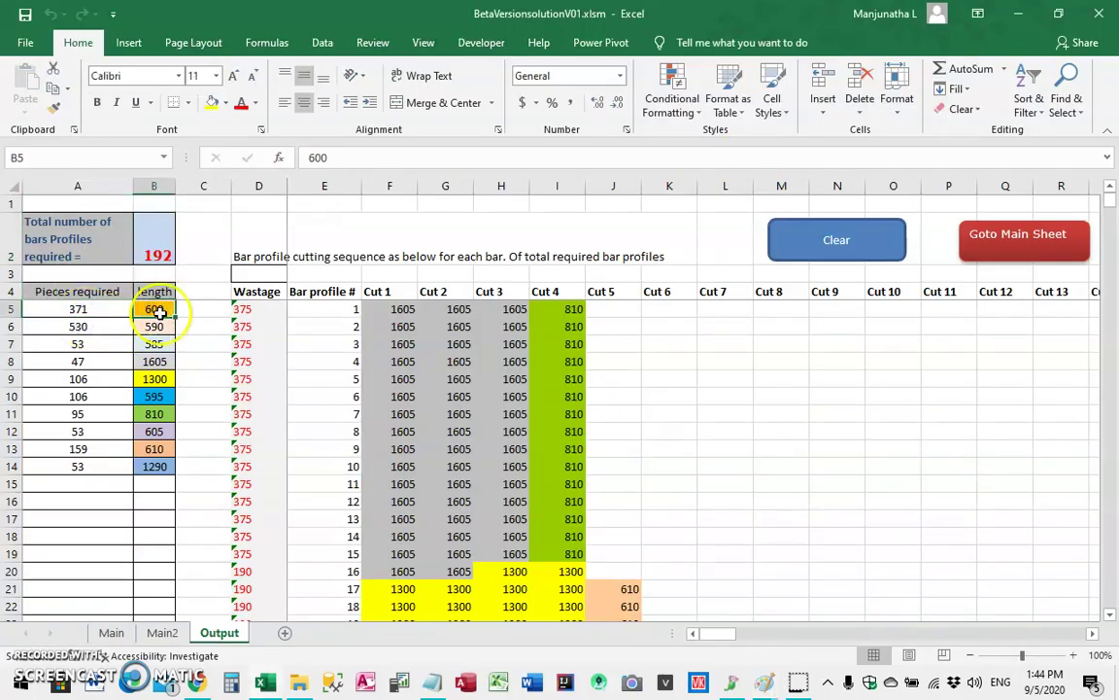
left_click(386, 313)
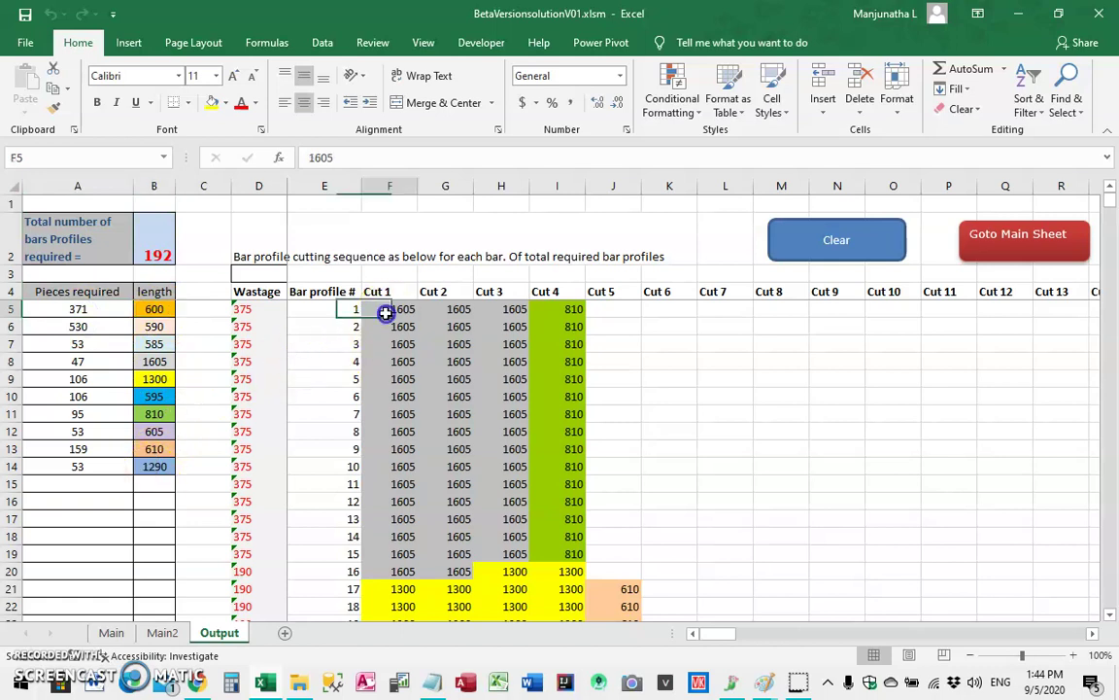
left_click_drag(386, 313, 550, 309)
scroll(427, 450, "down", 4)
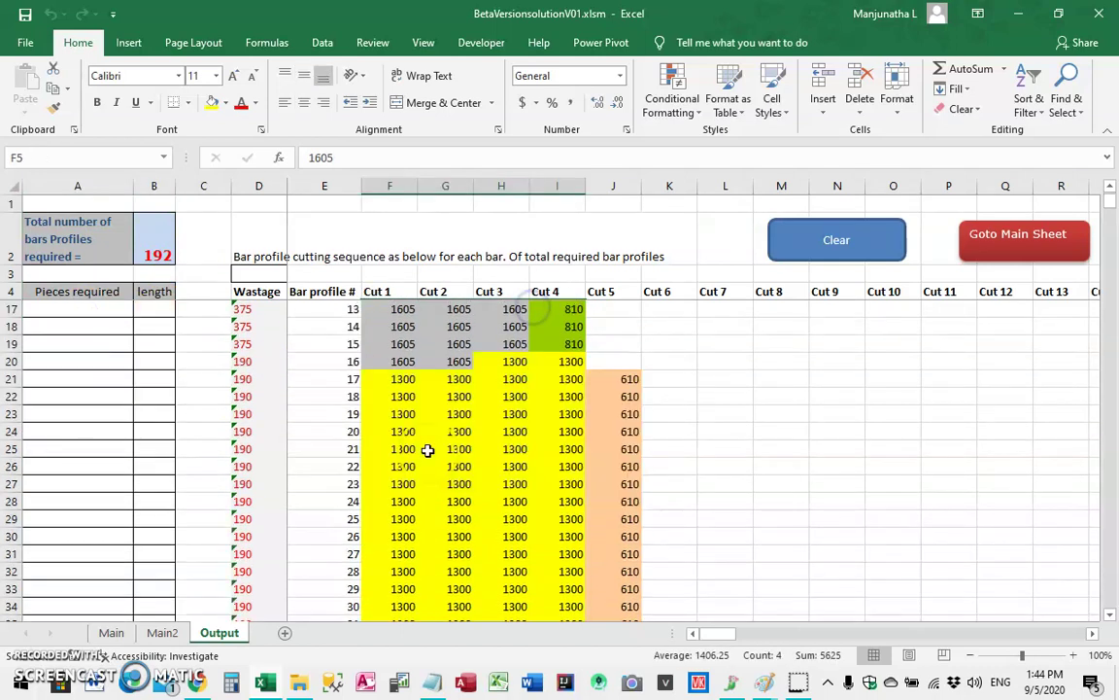
scroll(428, 449, "down", 4)
scroll(427, 450, "down", 3)
scroll(427, 450, "down", 6)
scroll(428, 450, "down", 3)
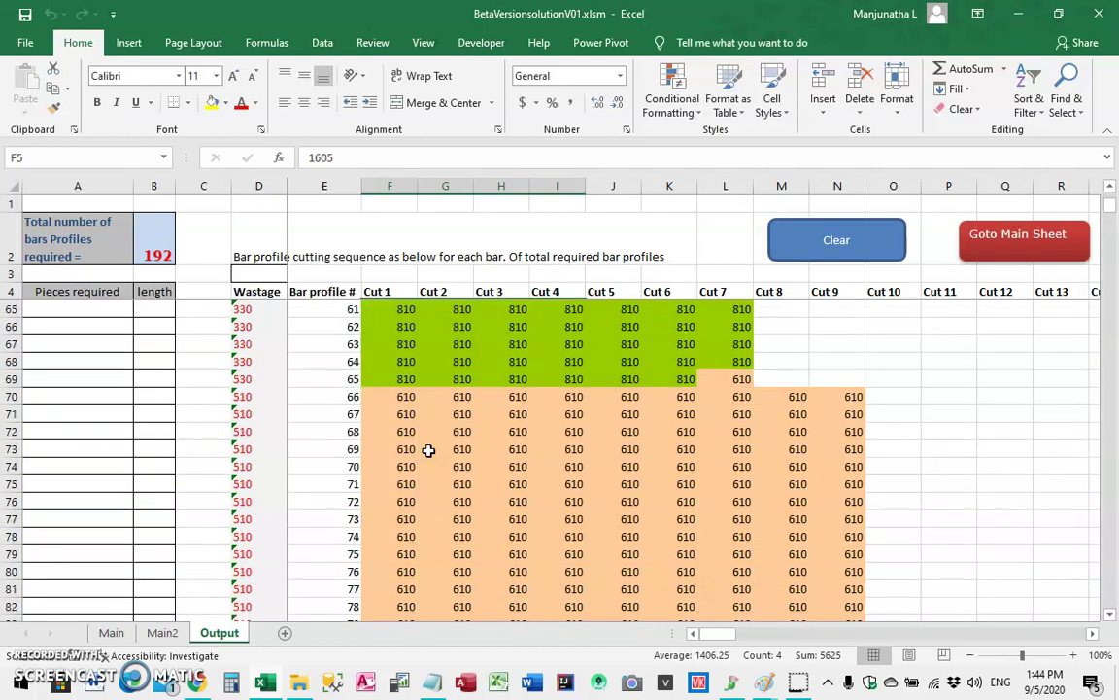
scroll(427, 450, "down", 3)
scroll(428, 450, "down", 3)
scroll(428, 449, "down", 1)
scroll(418, 409, "down", 1)
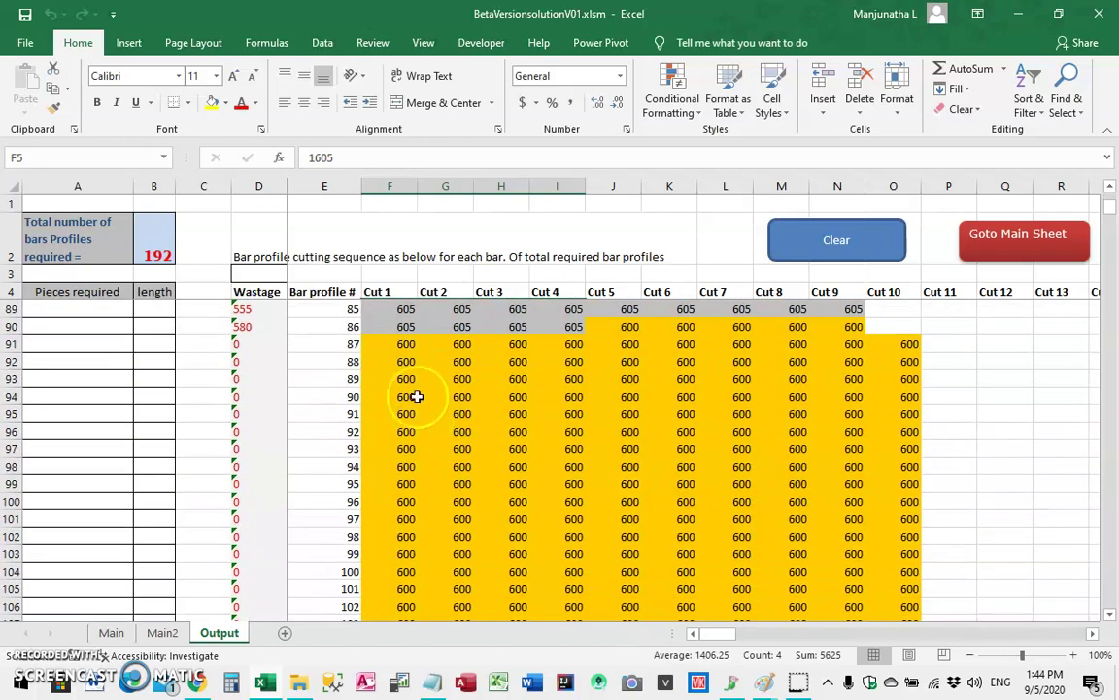
left_click(406, 344)
scroll(515, 393, "down", 3)
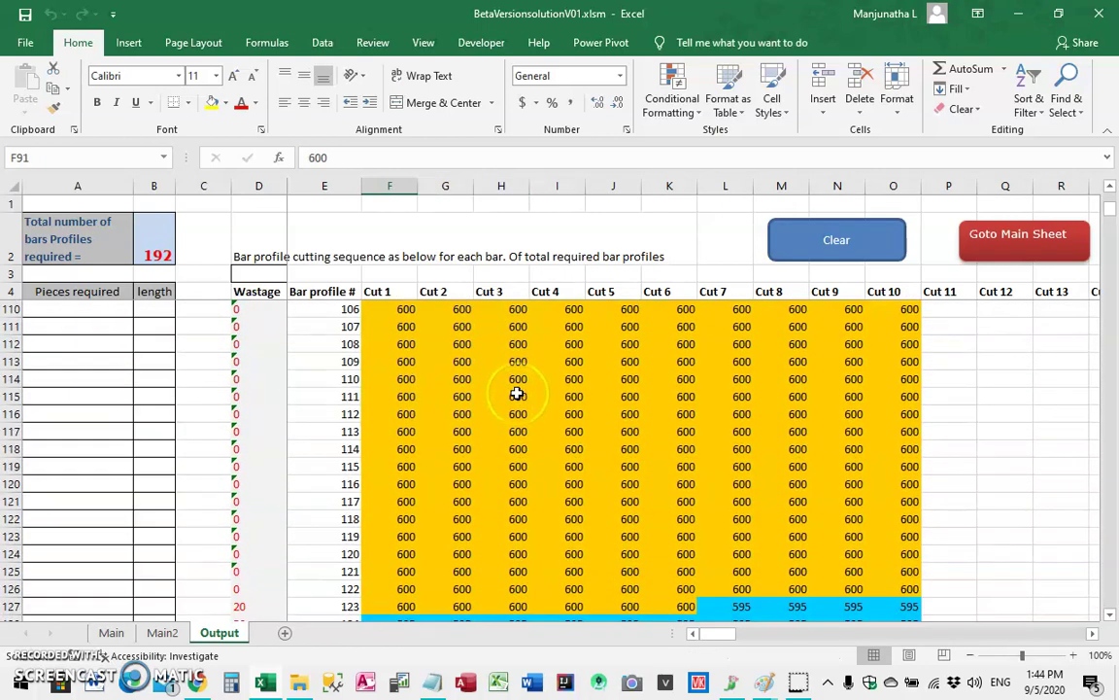
scroll(517, 393, "down", 5)
scroll(517, 394, "down", 3)
scroll(517, 393, "down", 4)
scroll(517, 393, "down", 2)
scroll(517, 394, "down", 3)
scroll(517, 394, "up", 6)
scroll(517, 394, "up", 3)
scroll(517, 393, "up", 2)
scroll(517, 394, "up", 2)
scroll(517, 394, "up", 5)
scroll(517, 394, "up", 3)
scroll(517, 393, "up", 3)
scroll(516, 394, "up", 2)
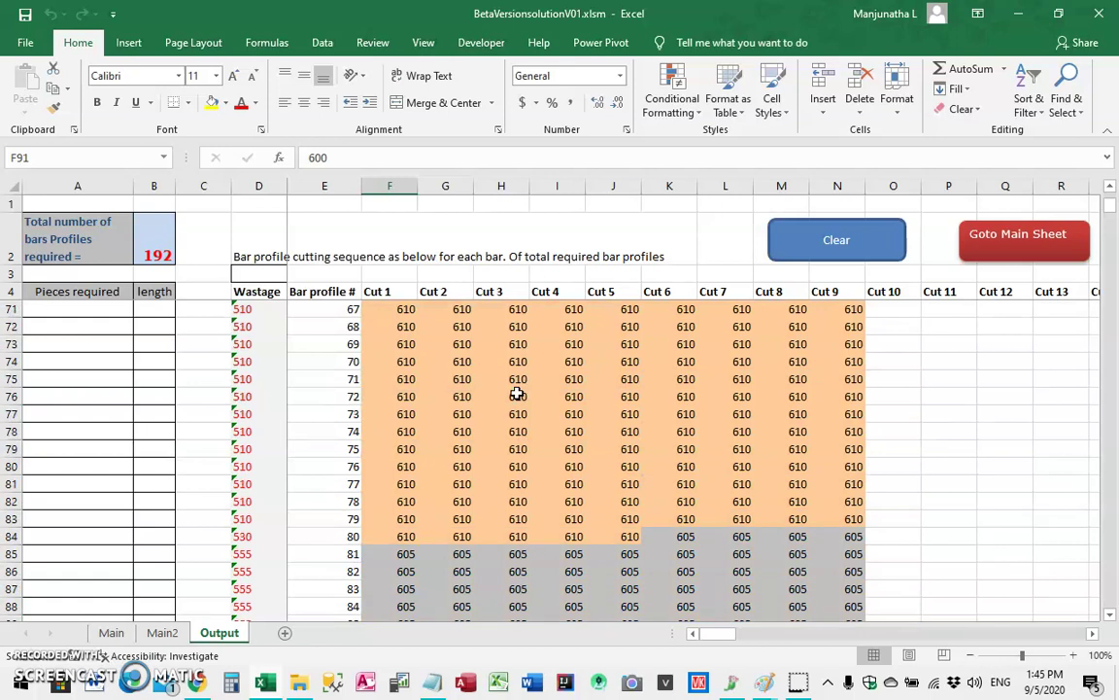
scroll(517, 394, "up", 4)
scroll(517, 394, "up", 5)
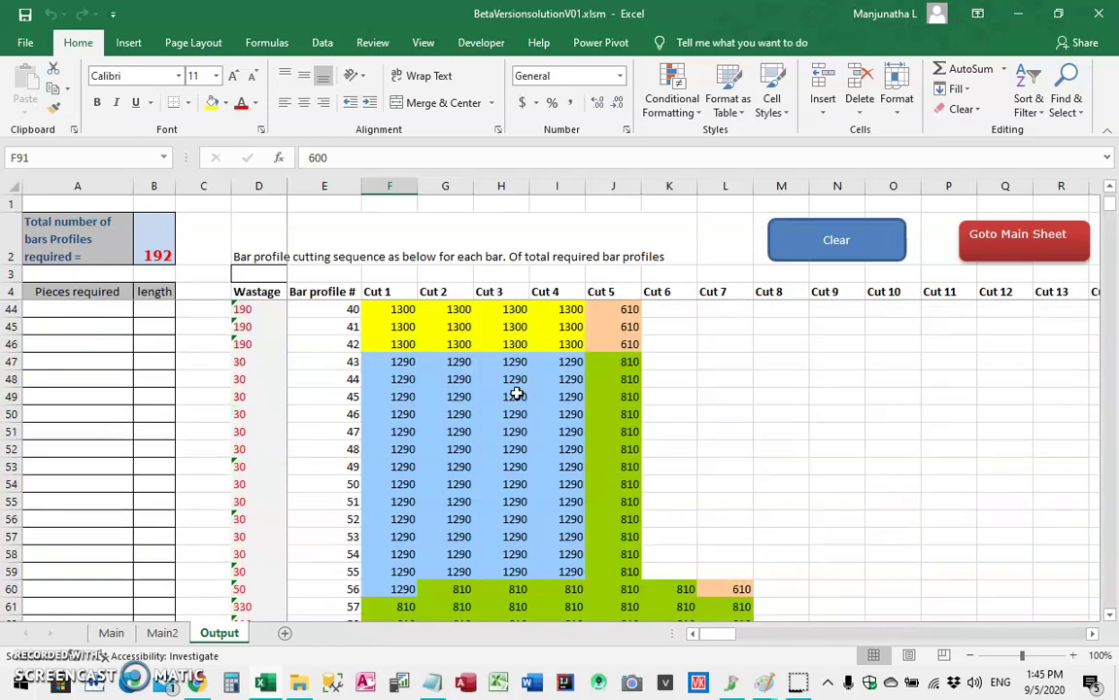
scroll(517, 393, "up", 3)
scroll(516, 393, "up", 7)
scroll(517, 394, "up", 3)
scroll(517, 394, "down", 1)
scroll(403, 439, "up", 1)
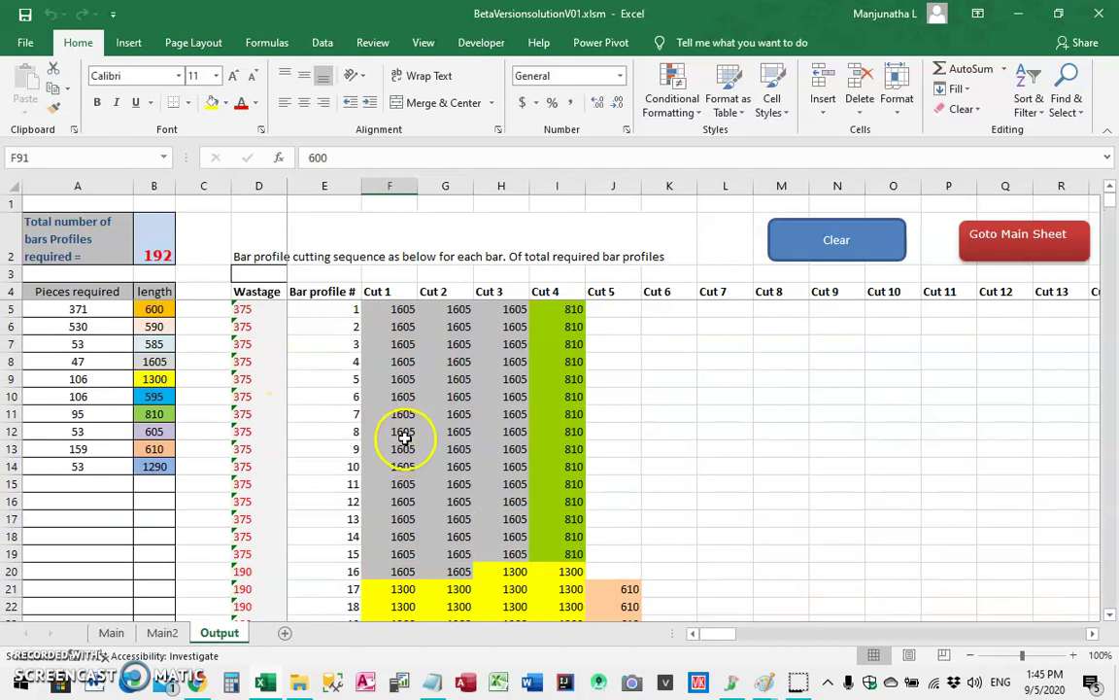
left_click(323, 313)
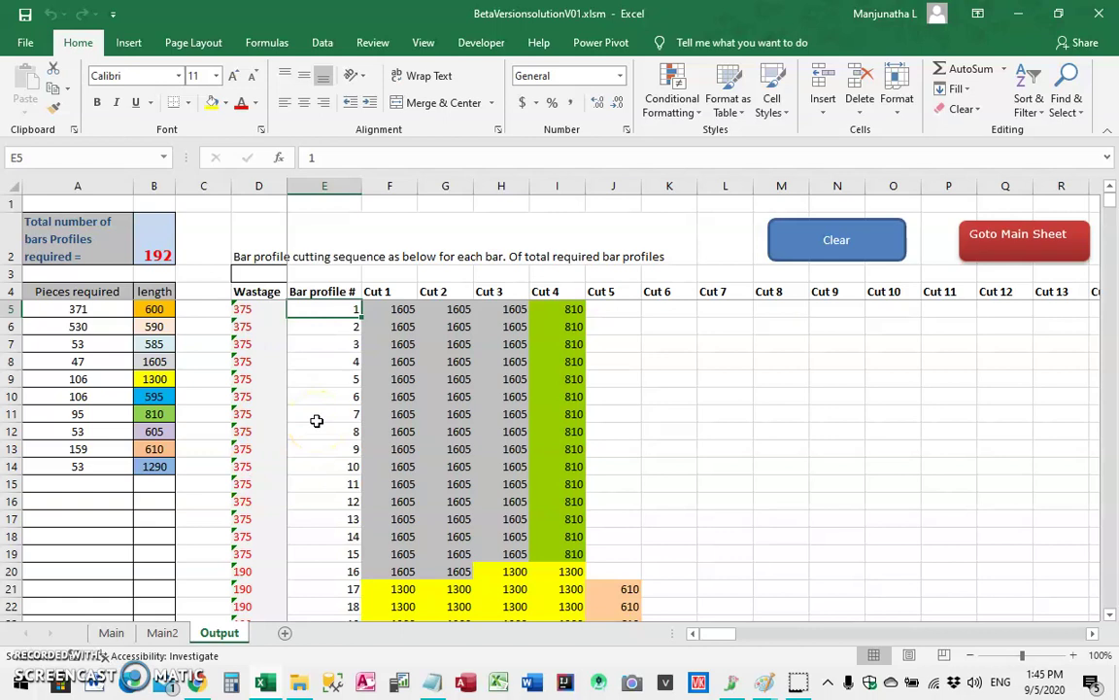
left_click(736, 362)
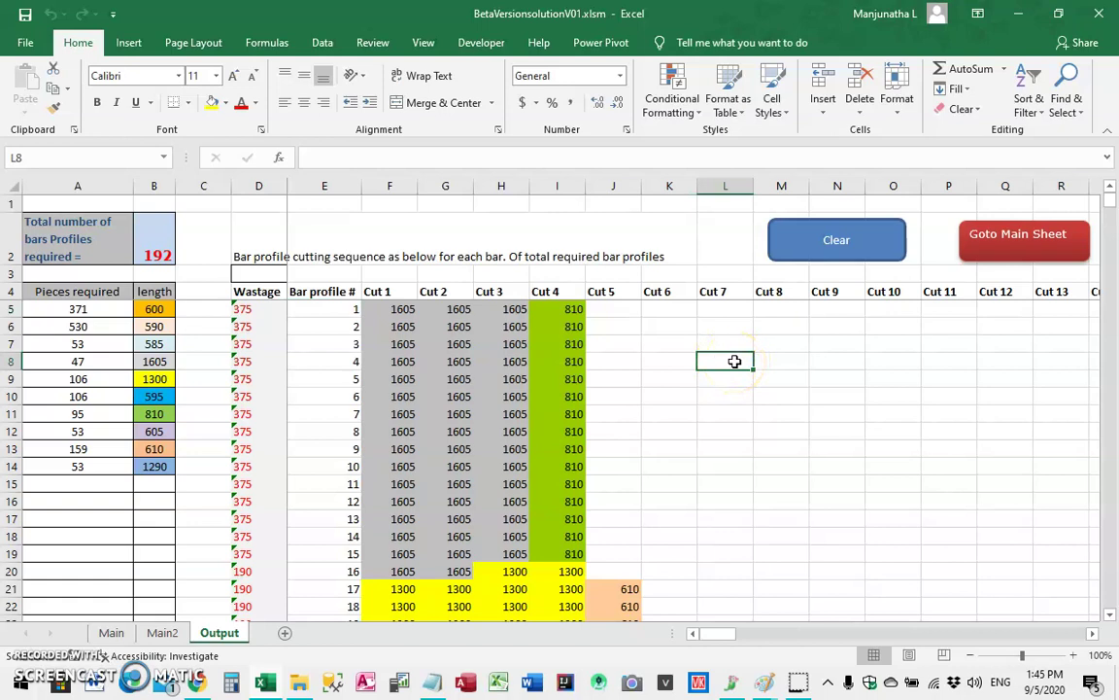
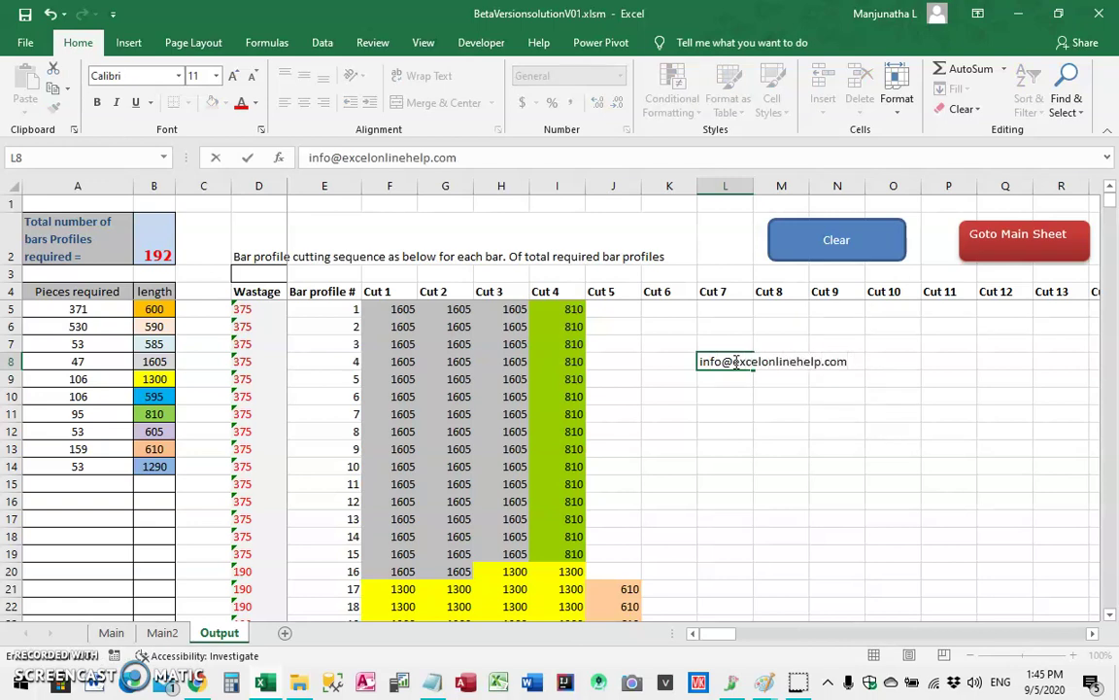
- Enter the contact email in L8 and the excelonlinehelp.com URL in L9 as links
key("Return")
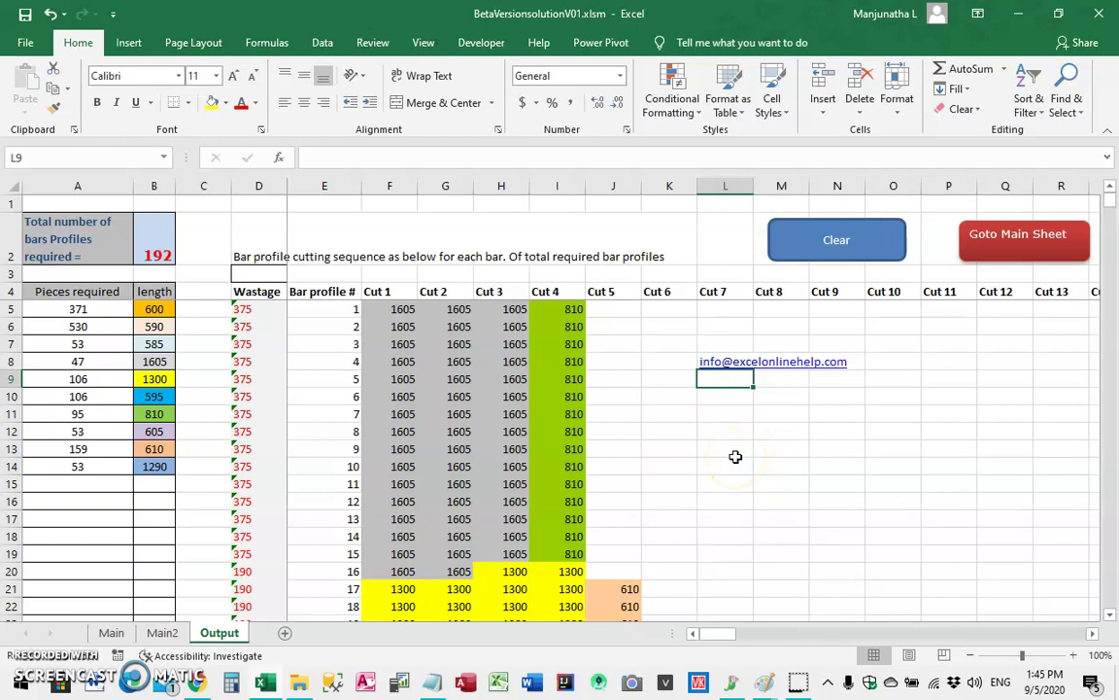
type("http://excelonlinehelp.com")
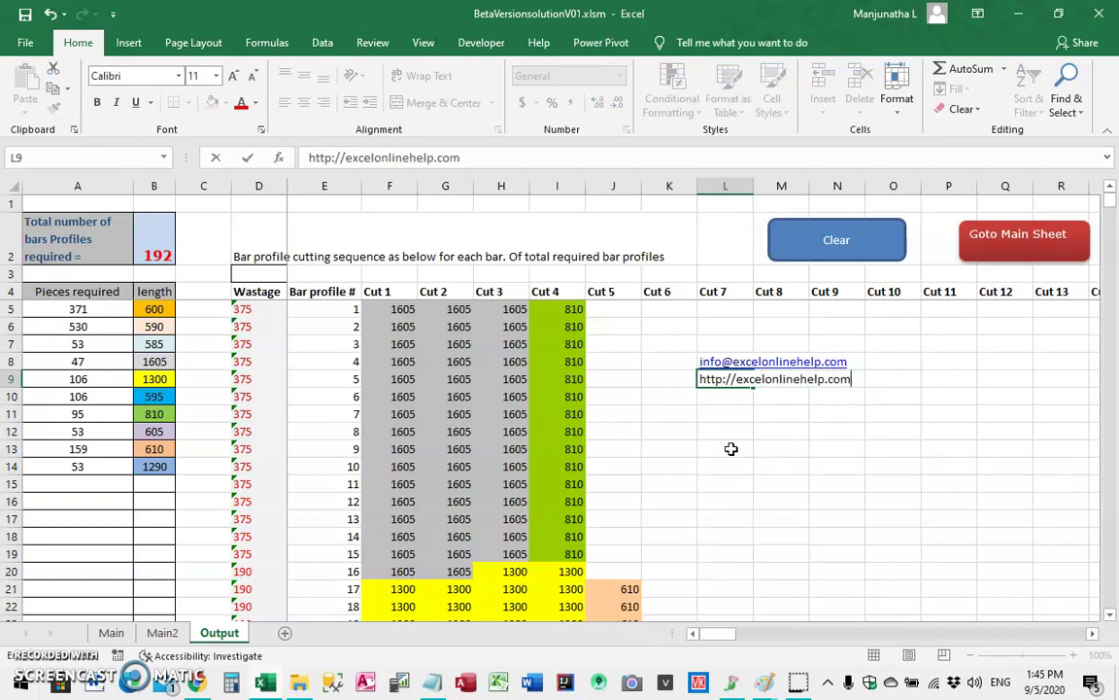
key("Return")
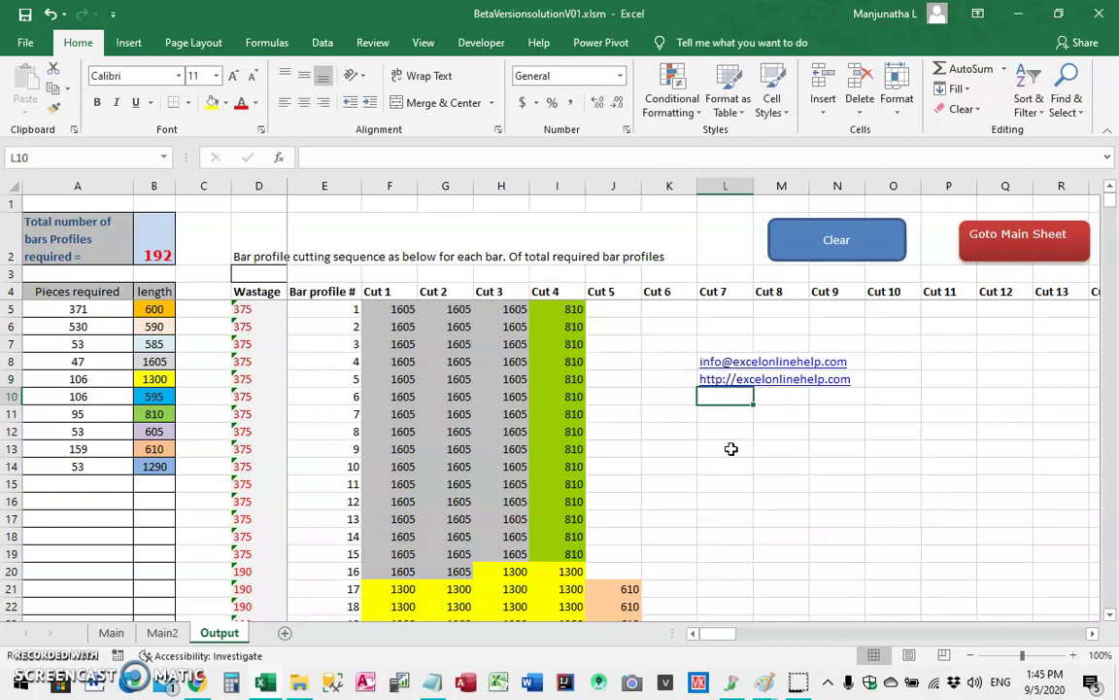